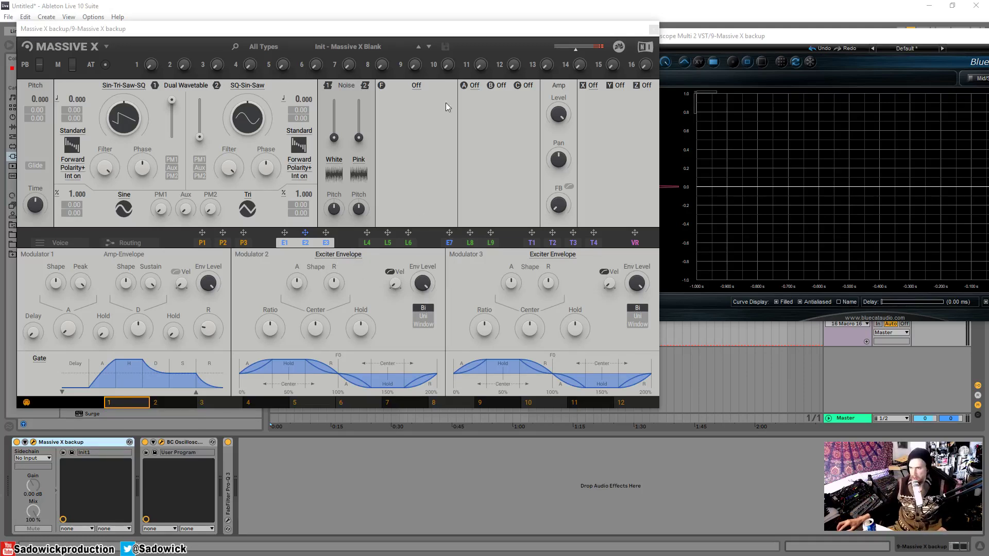
left_click_drag(424, 36, 423, 41)
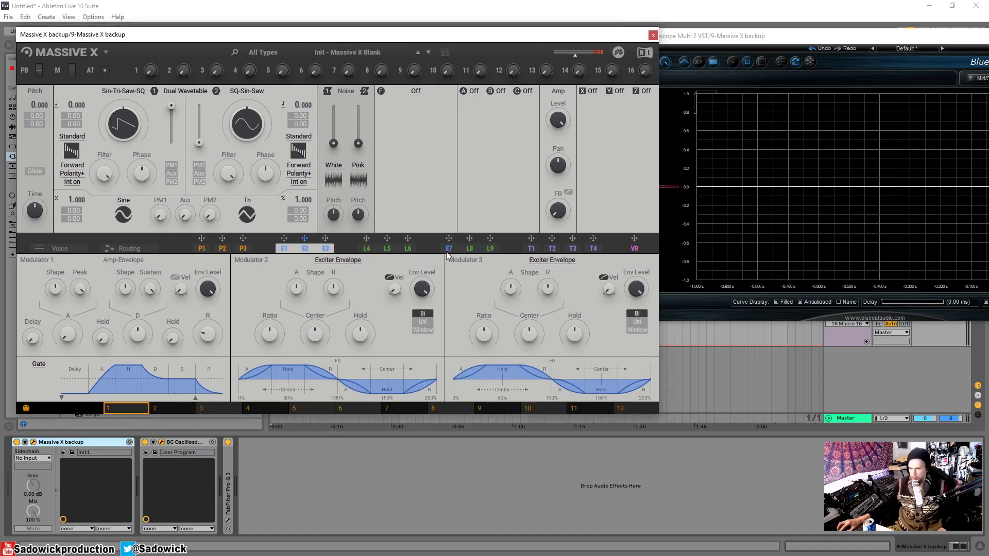
left_click_drag(501, 38, 501, 33)
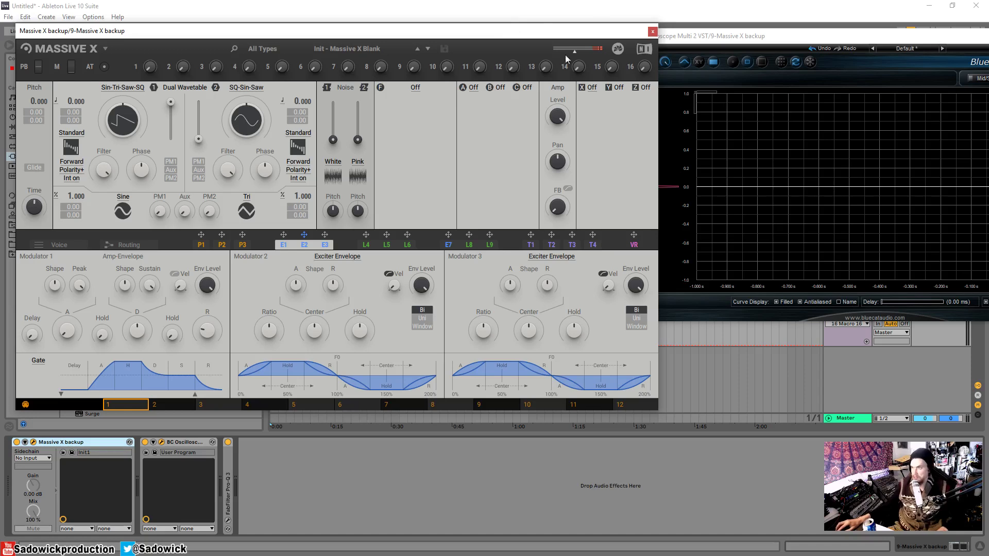
left_click_drag(546, 32, 568, 39)
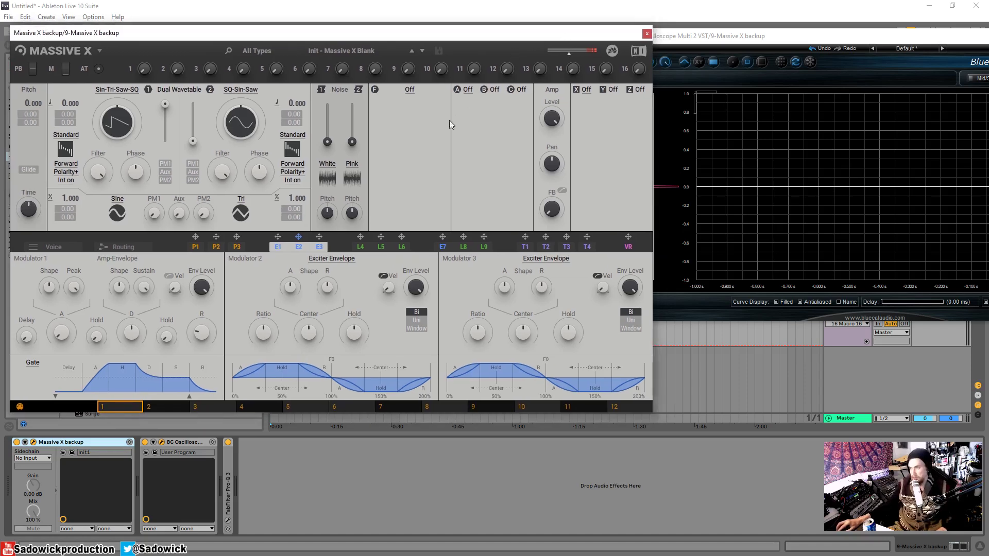
left_click_drag(477, 37, 511, 42)
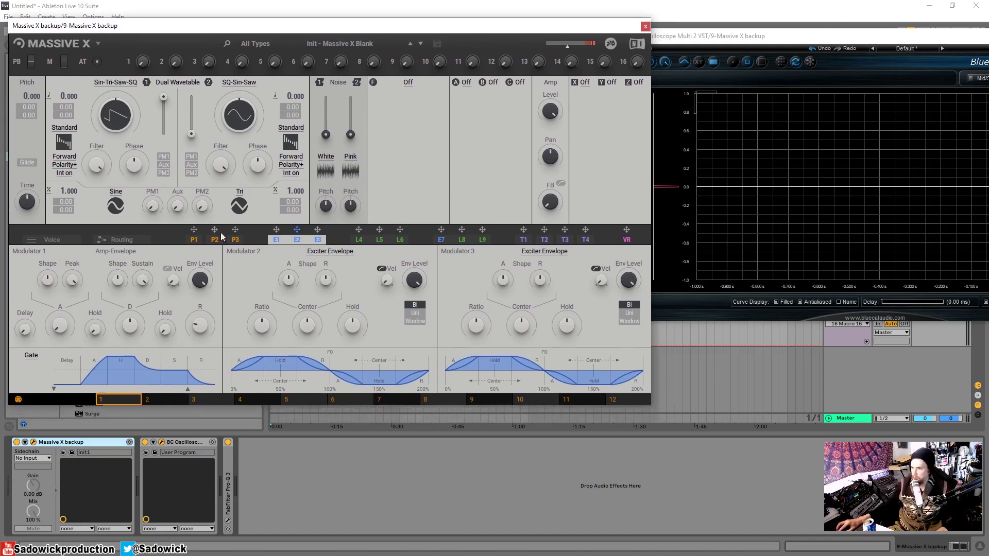
left_click(119, 240)
left_click(297, 240)
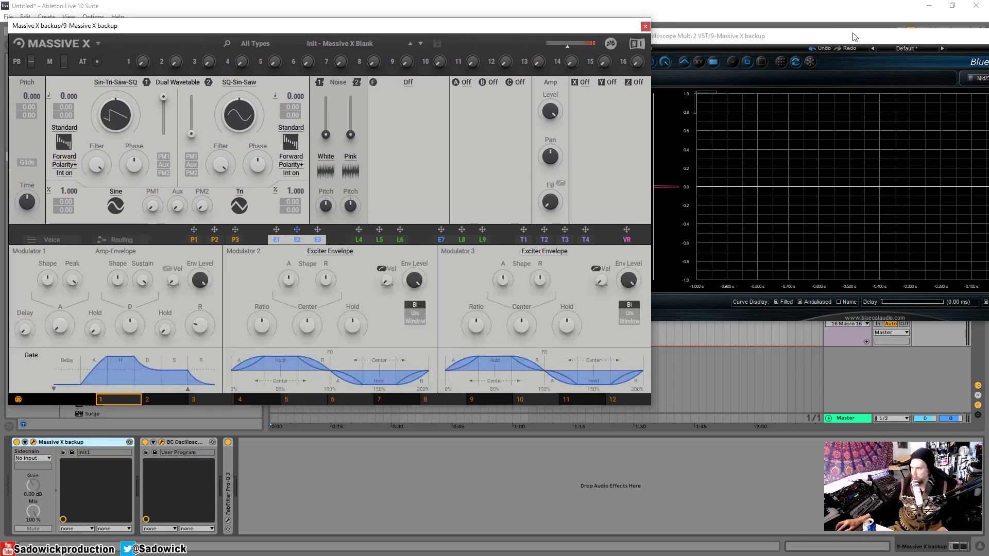
Examine the output waveform of Modulator 2's Exciter Envelope at its default settings up close on the oscilloscope.
left_click_drag(772, 35, 754, 38)
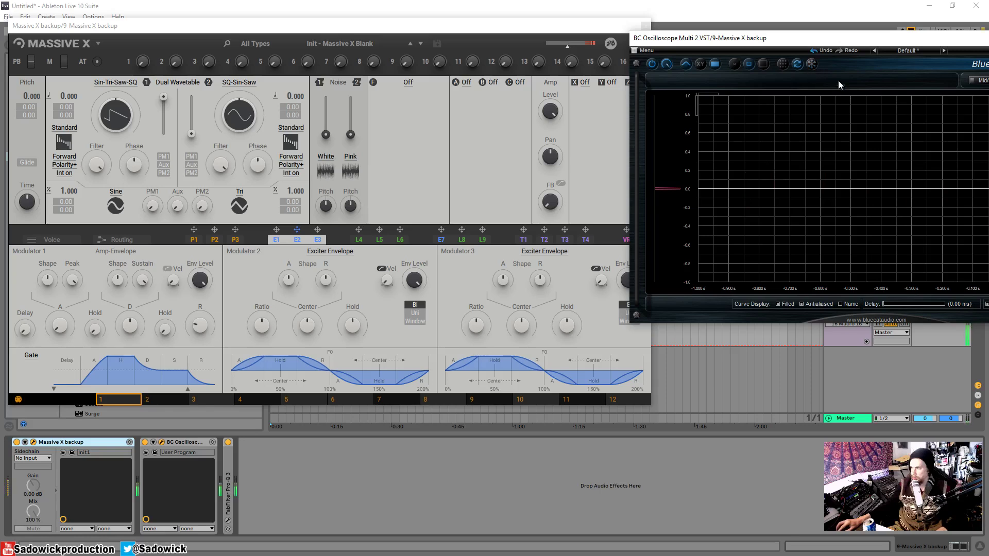
scroll(855, 221, "up", 3)
scroll(727, 227, "up", 3)
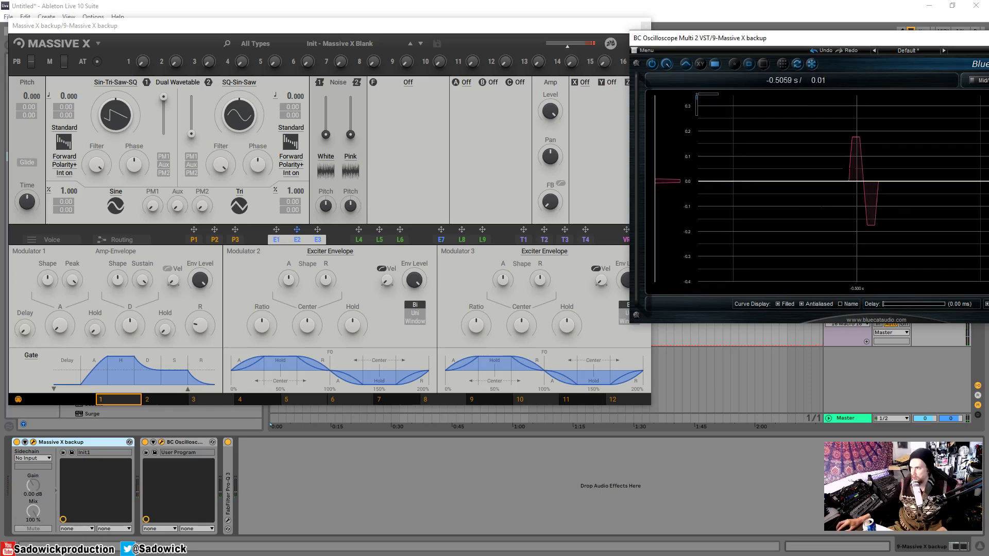
scroll(726, 227, "up", 3)
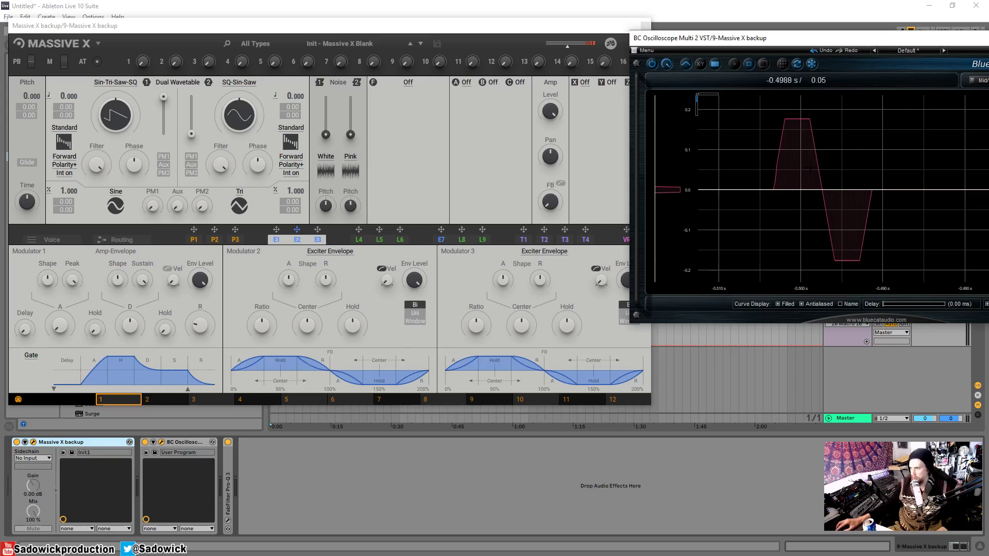
double_click(832, 108)
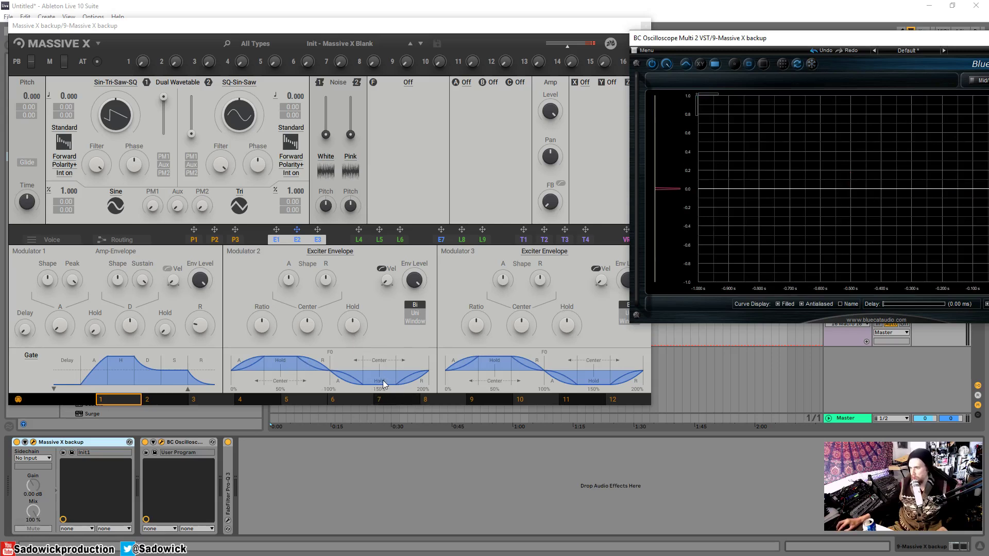
left_click(355, 339)
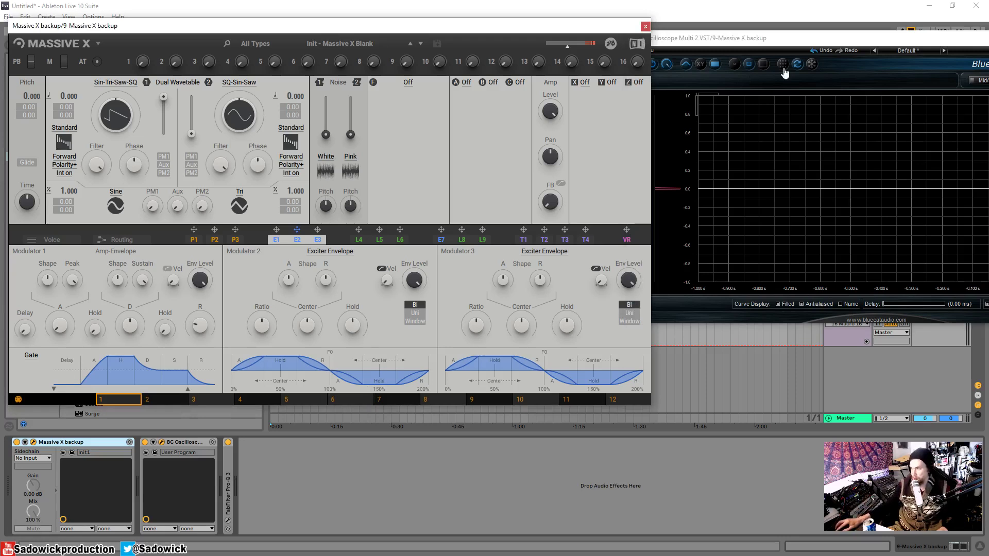
left_click(870, 216)
scroll(870, 216, "up", 3)
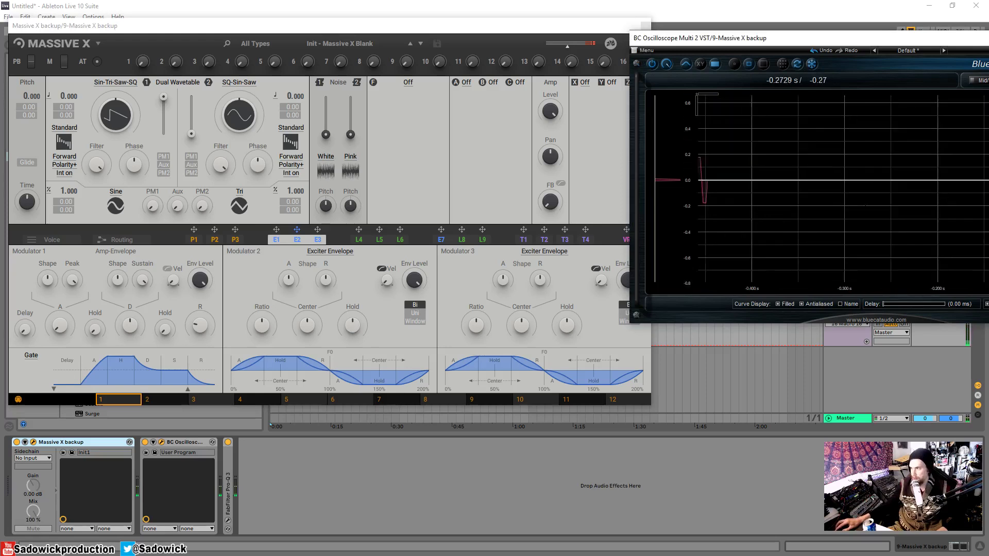
scroll(764, 120, "up", 5)
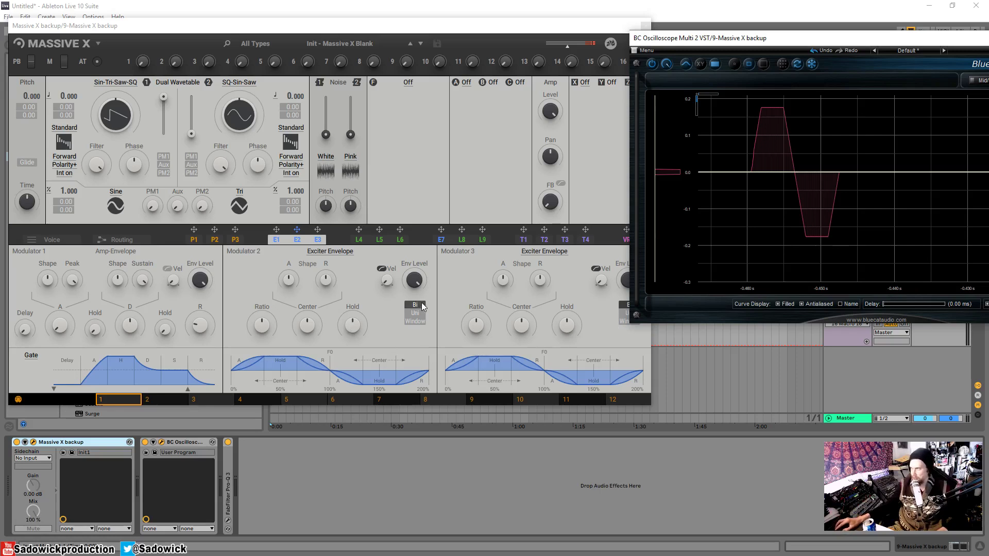
Raise the Hold of Modulator 2's Exciter Envelope to maximum and inspect a frozen capture of the waveform on the oscilloscope.
left_click(800, 64)
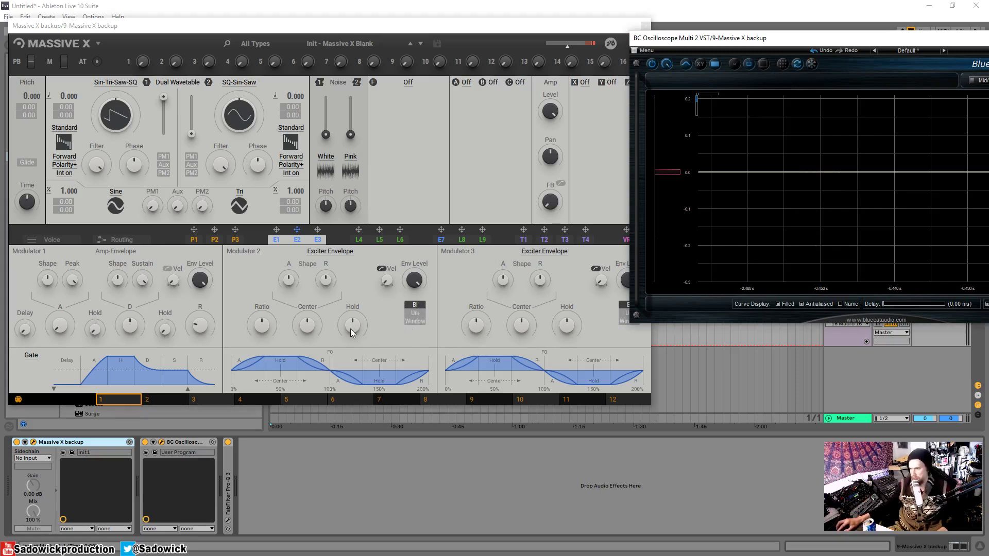
left_click_drag(351, 329, 381, 350)
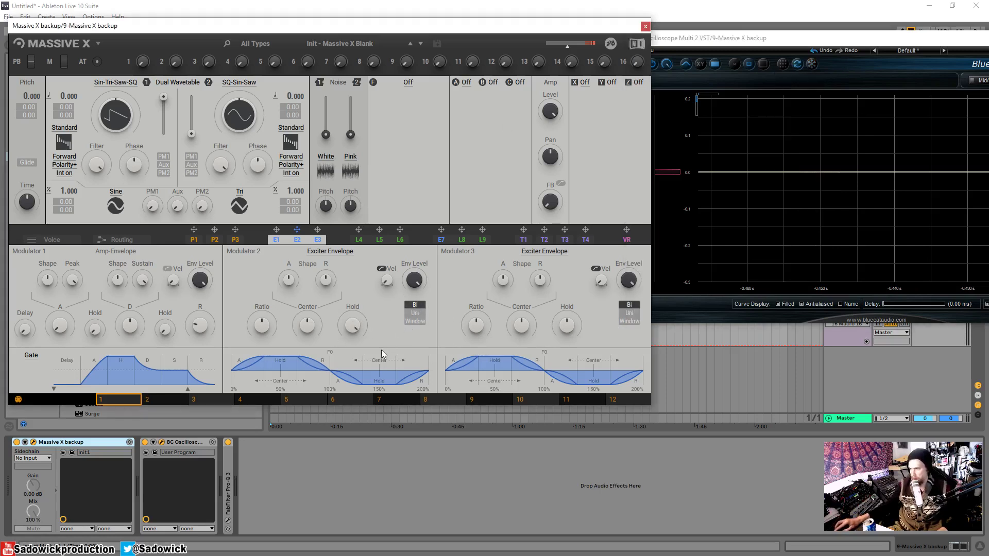
left_click(812, 63)
left_click(748, 136)
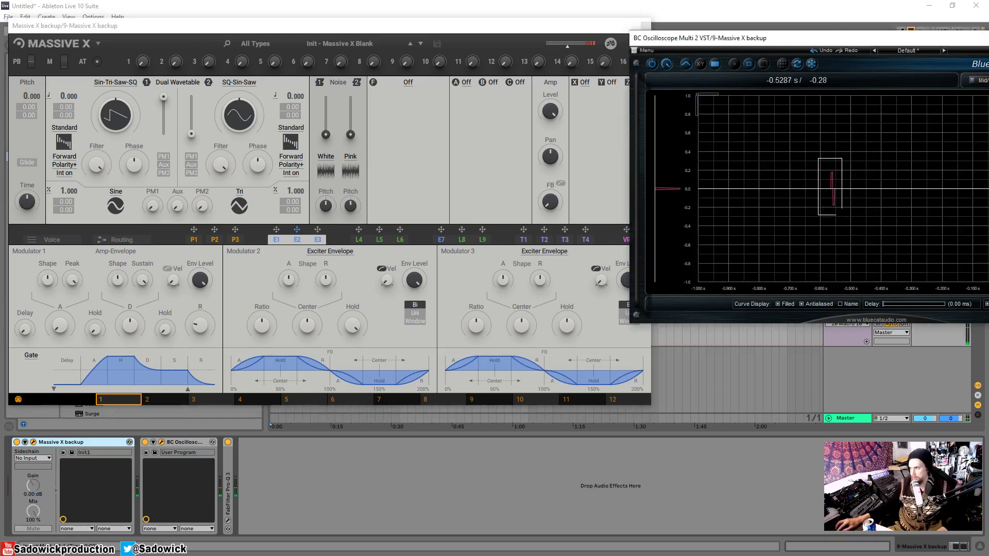
left_click_drag(842, 214, 841, 214)
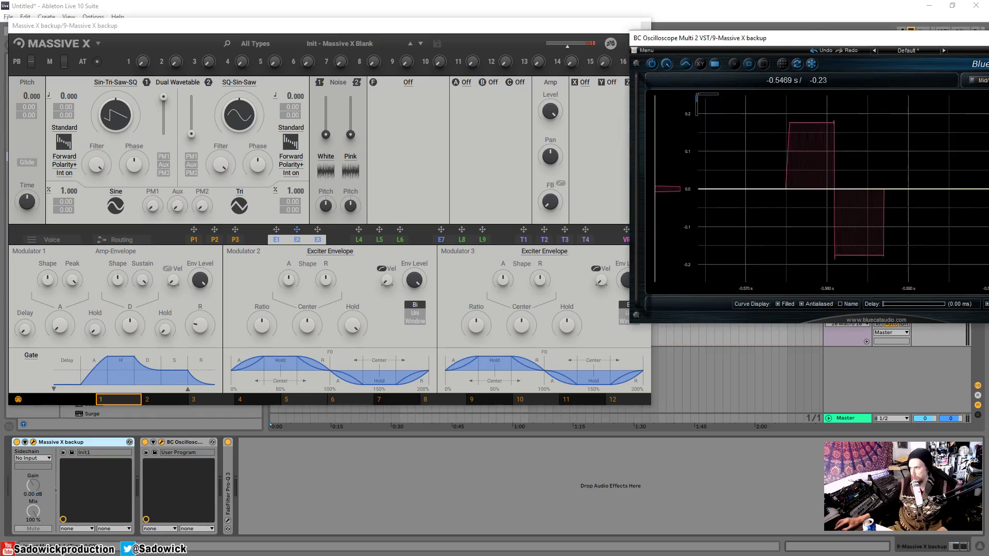
scroll(910, 252, "up", 1)
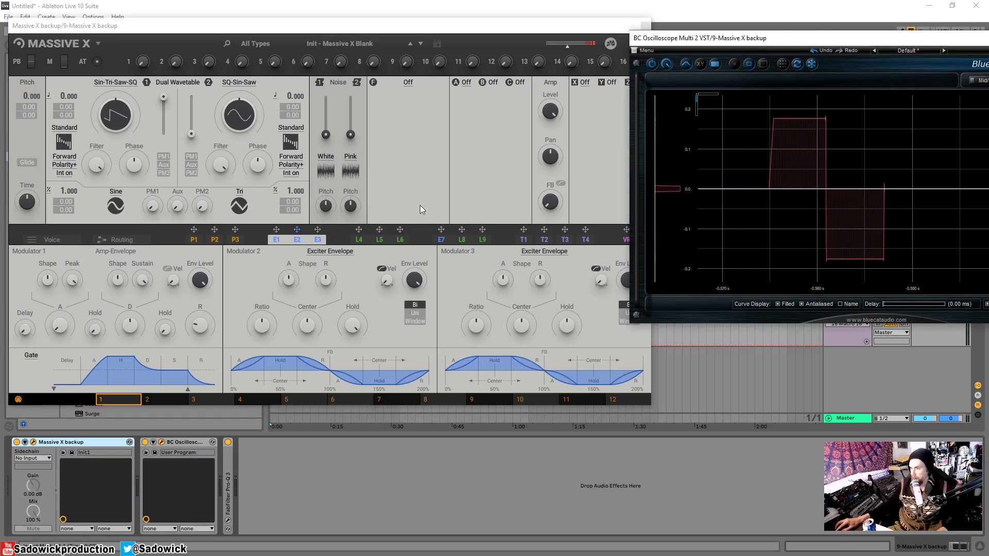
Set the Hold of Modulator 2's Exciter Envelope to minimum and capture the new waveform close up on the oscilloscope.
left_click(352, 329)
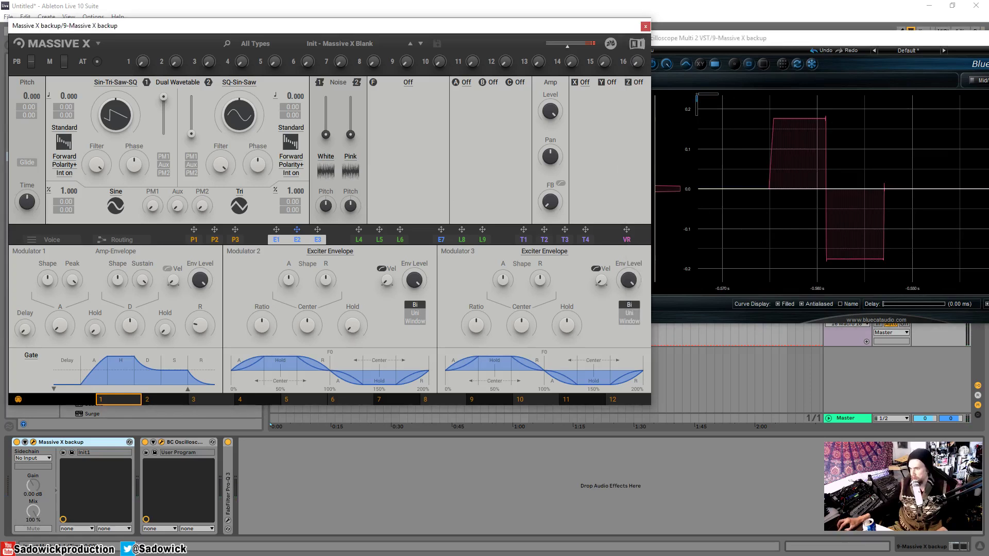
left_click(661, 187)
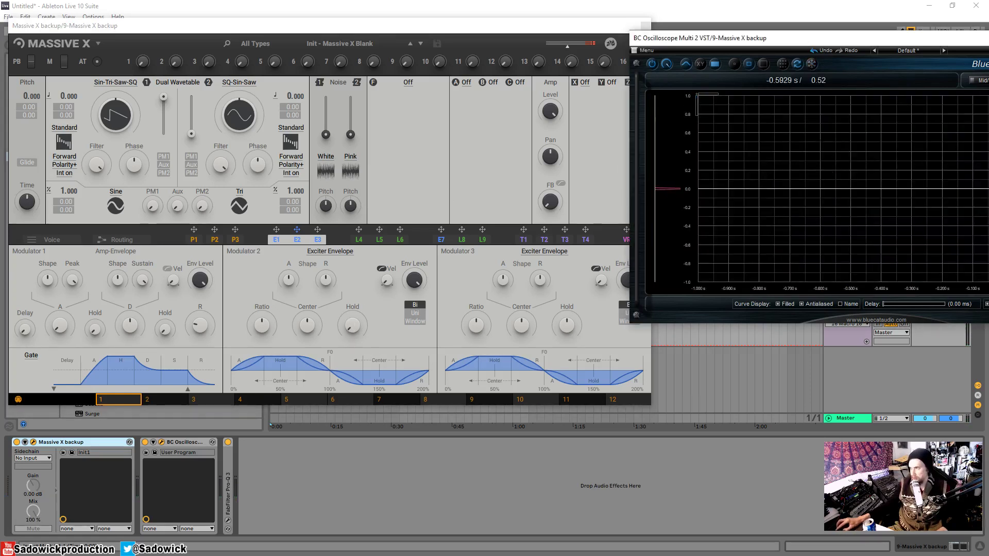
left_click_drag(353, 325, 352, 356)
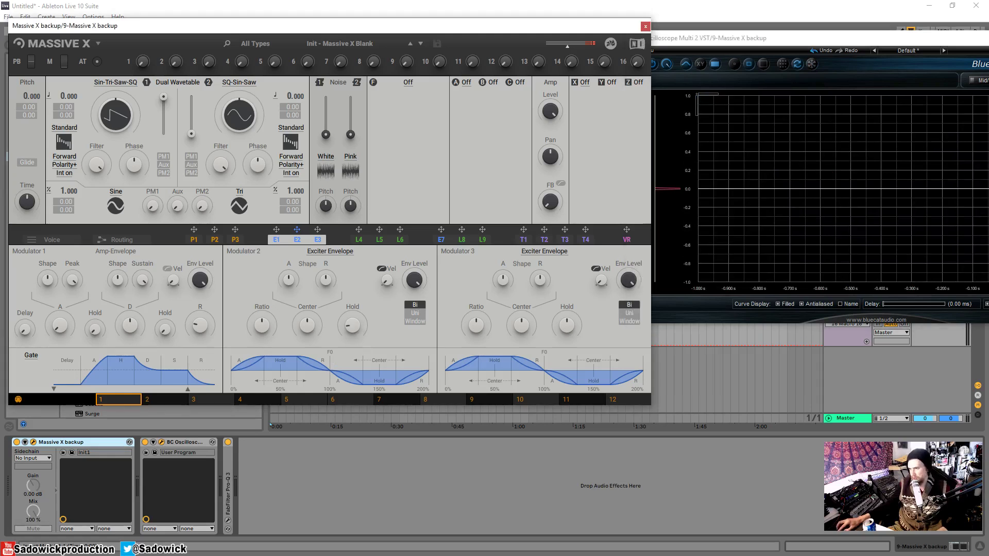
left_click(811, 66)
left_click(811, 63)
scroll(777, 119, "up", 3)
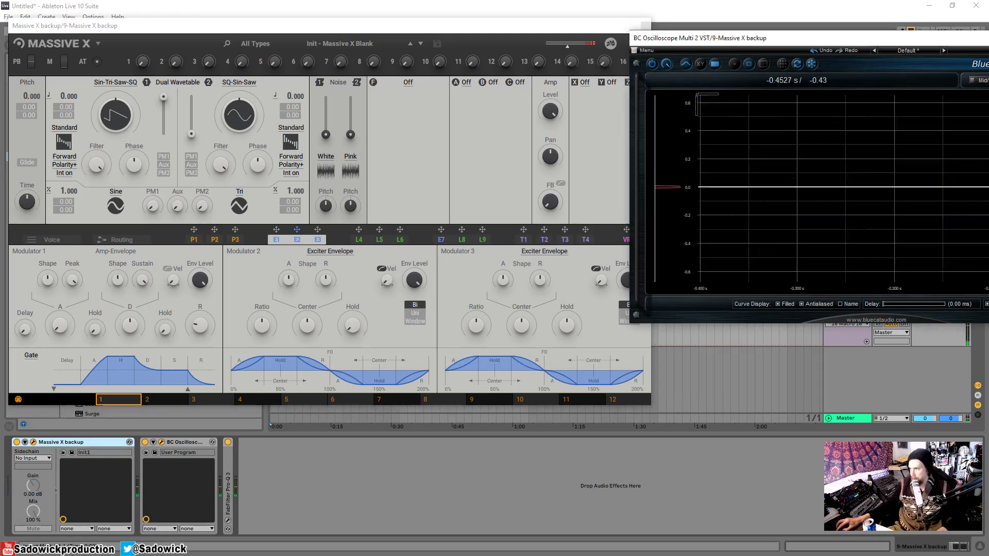
scroll(777, 120, "up", 3)
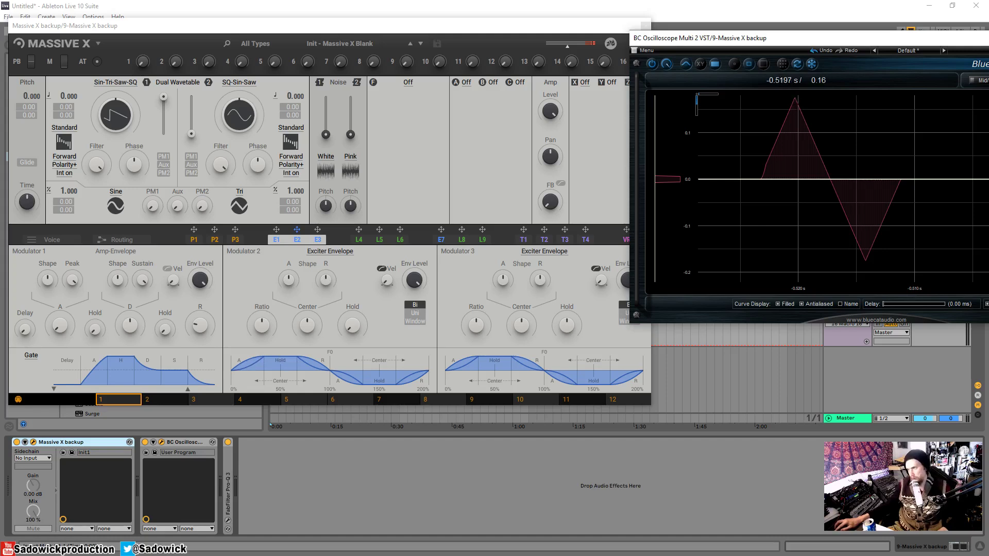
Lower the A shape of Modulator 2's Exciter Envelope to minimum and inspect the captured waveform on the oscilloscope.
left_click(354, 329)
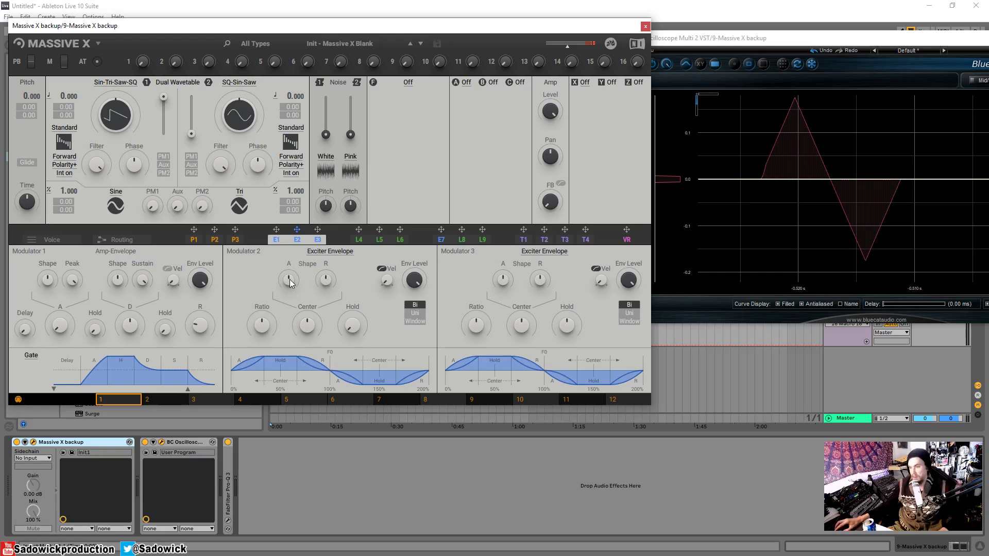
left_click(828, 67)
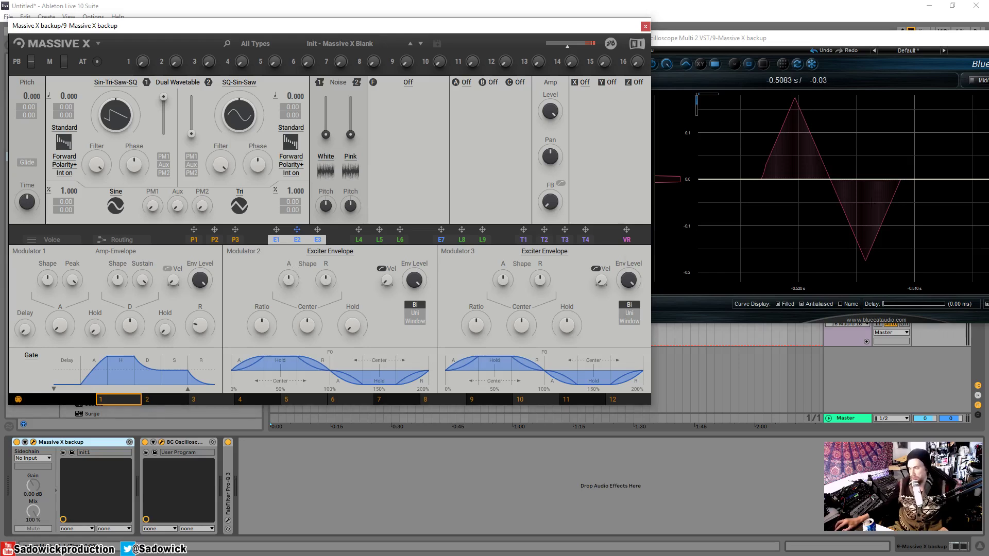
left_click(287, 281)
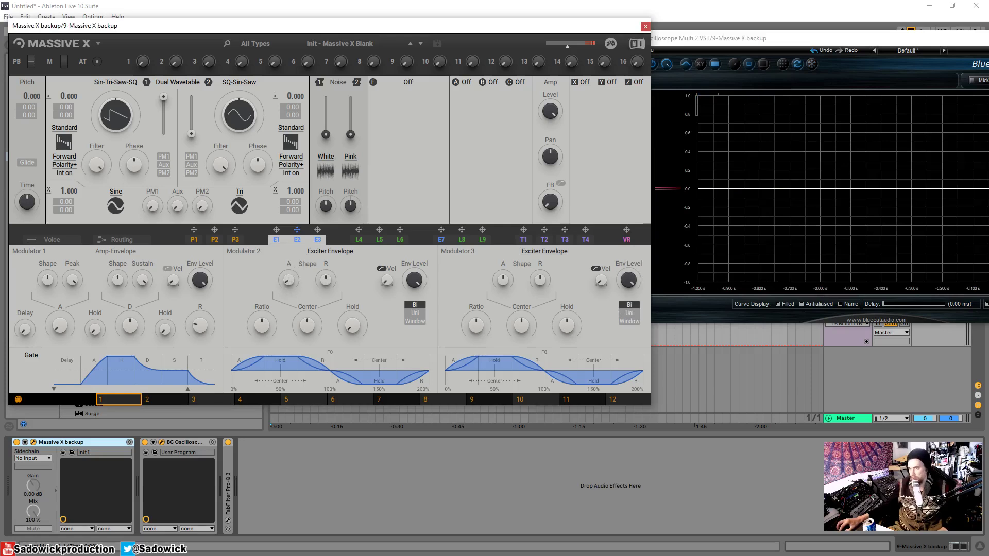
left_click(824, 66)
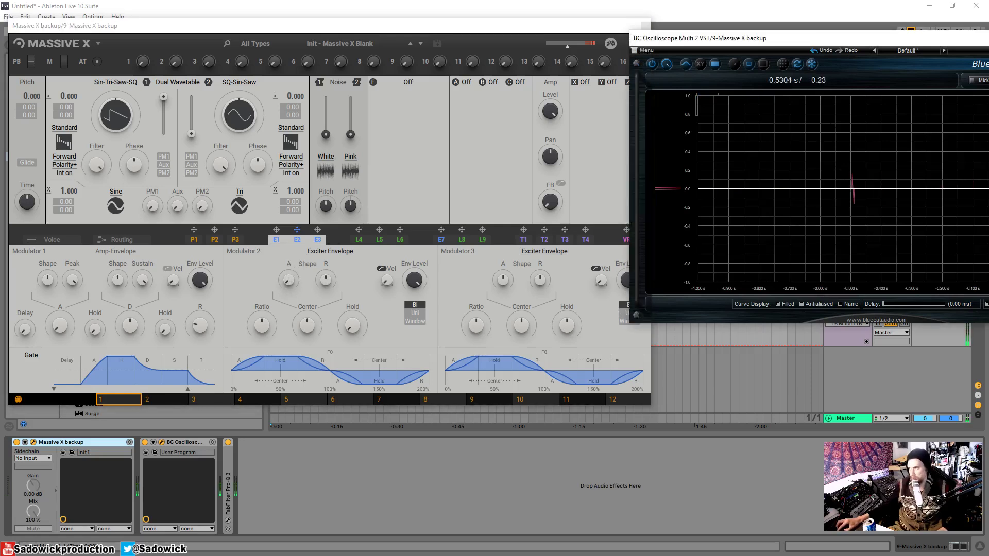
left_click_drag(796, 210, 840, 109)
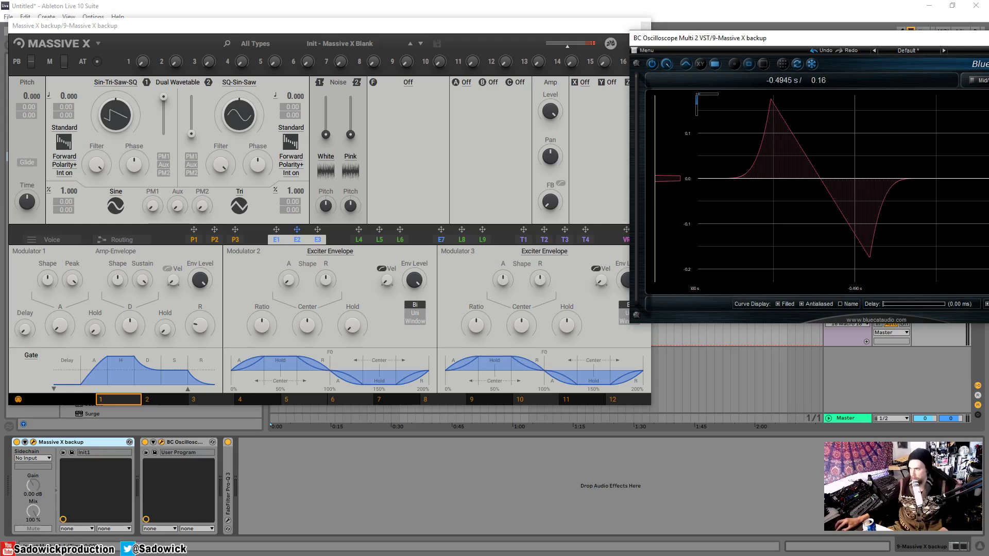
Raise the A shape of Modulator 2's Exciter Envelope to maximum and view the captured waveform on the oscilloscope.
left_click(290, 283)
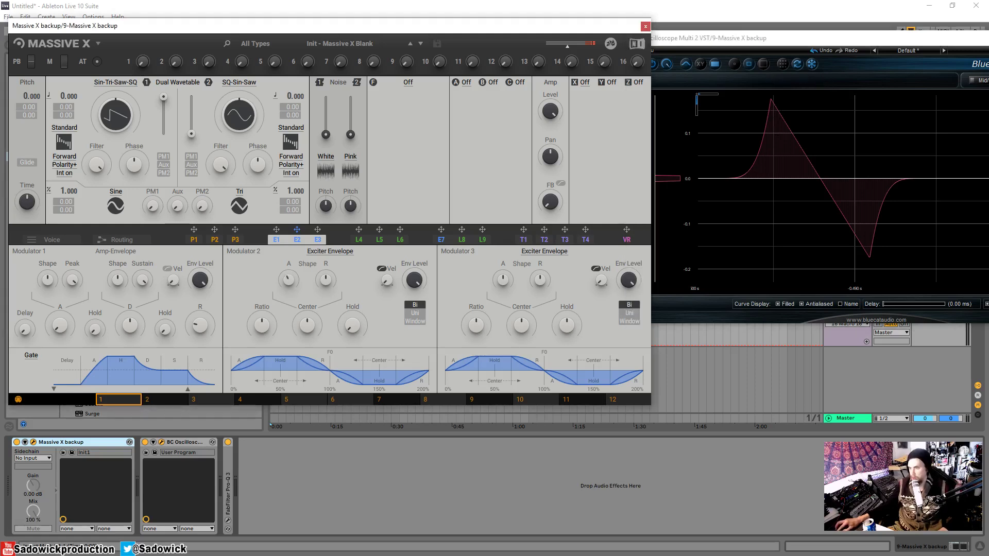
left_click(815, 61)
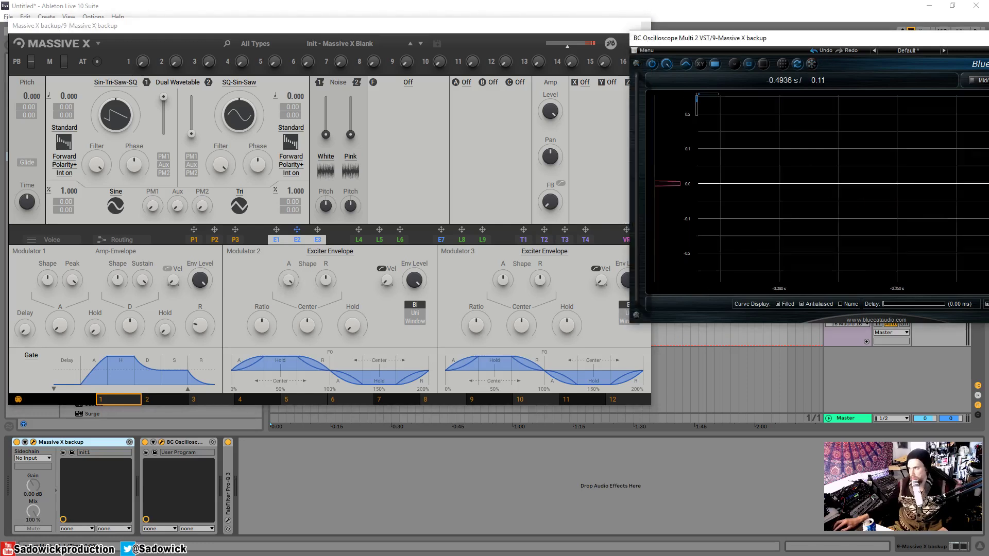
scroll(817, 136, "up", 2)
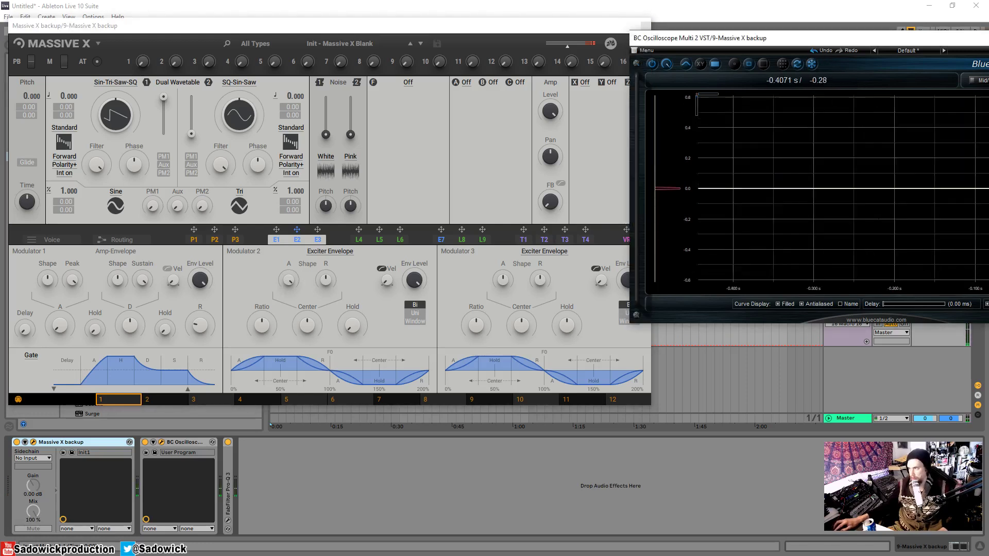
scroll(804, 131, "up", 2)
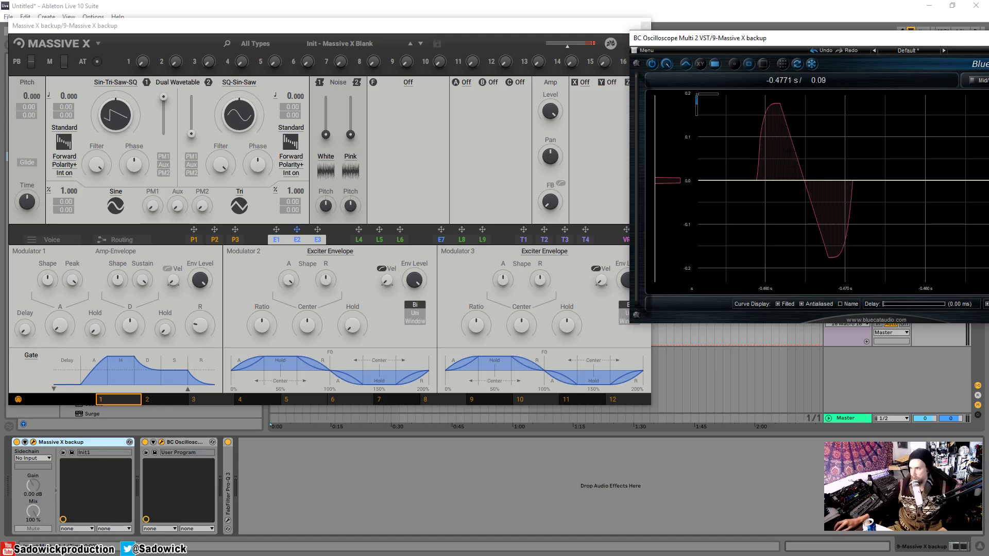
Raise the R shape of Modulator 2's Exciter Envelope to maximum and view the captured waveform on the oscilloscope.
left_click(331, 286)
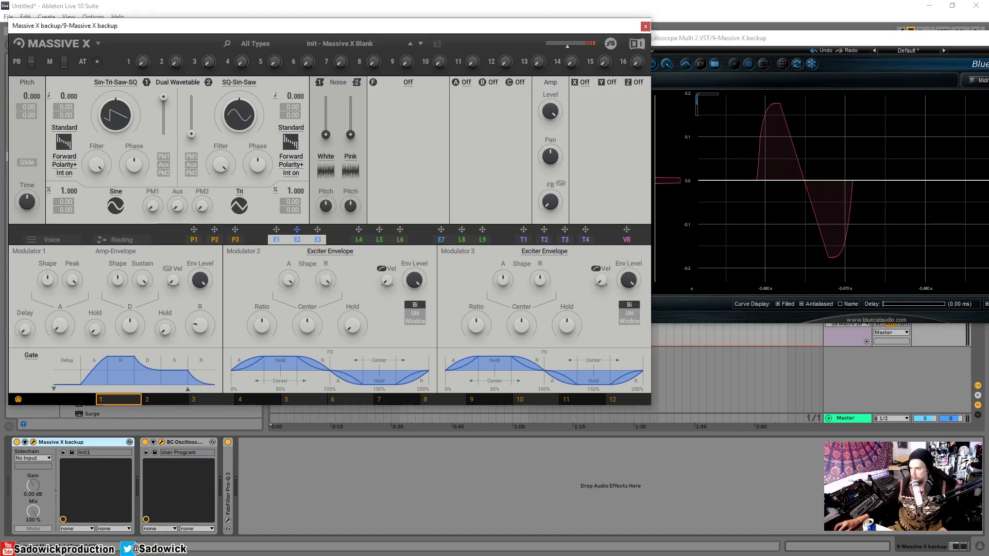
left_click(803, 180)
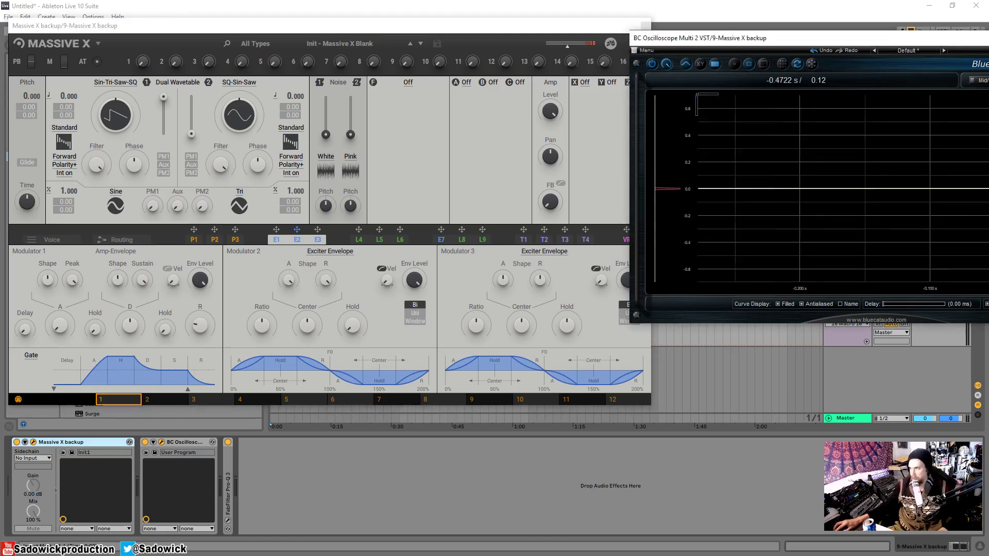
double_click(804, 180)
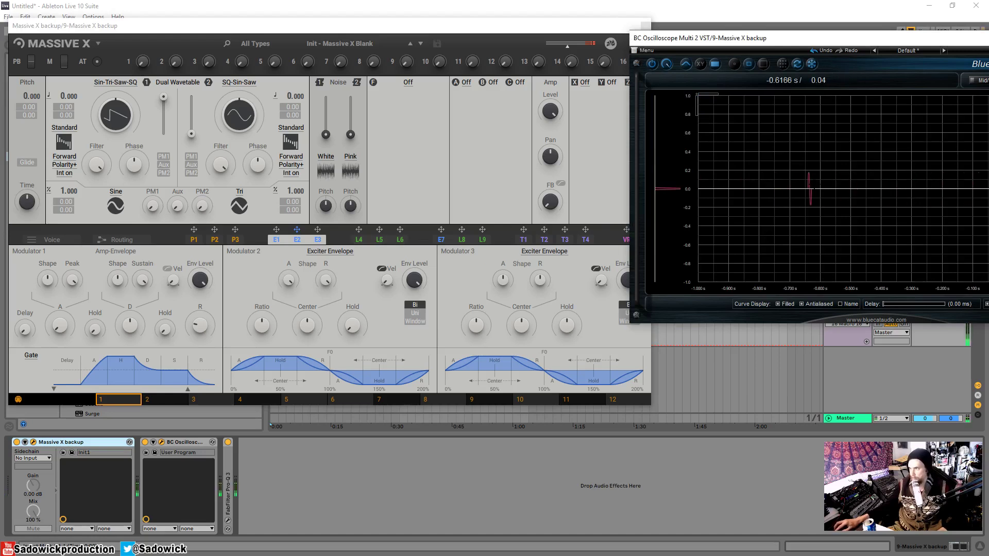
left_click_drag(789, 163, 815, 209)
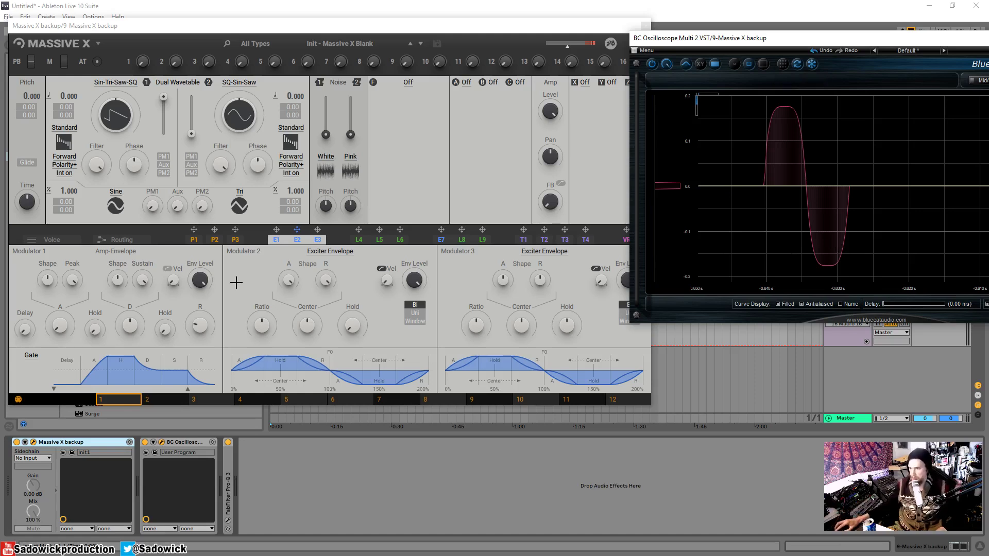
Capture a fresh Bi mode waveform of Modulator 2's Exciter Envelope and examine its positive and negative halves close up on the oscilloscope.
left_click(269, 329)
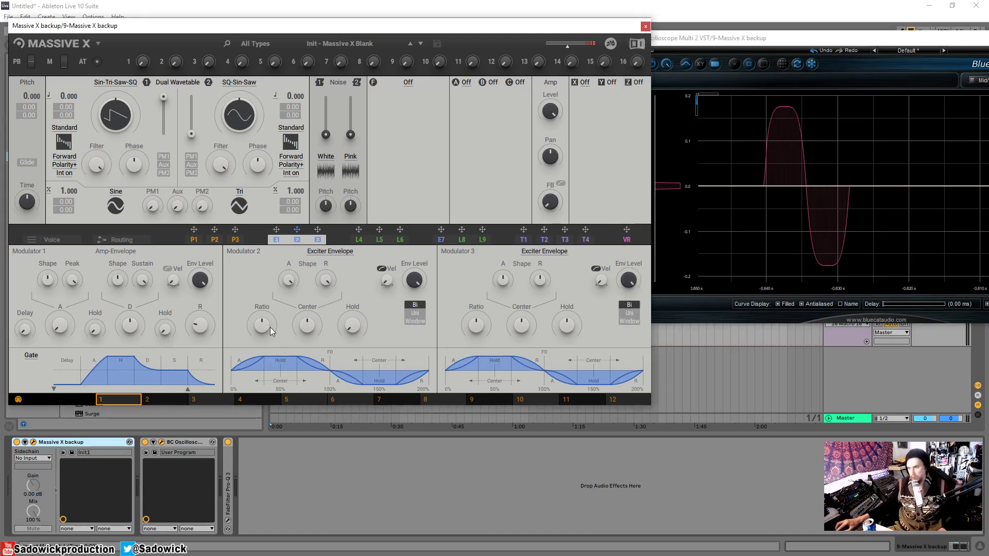
left_click(764, 39)
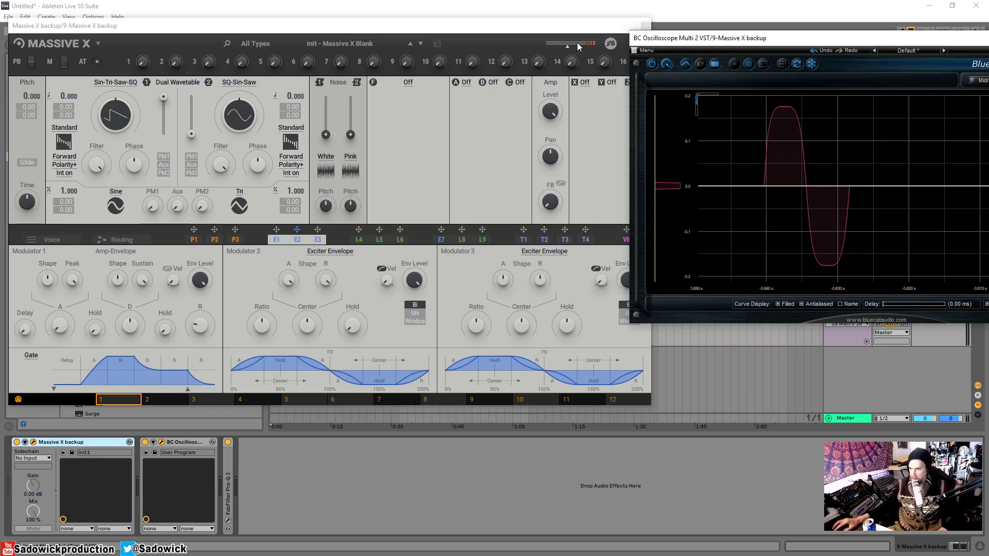
left_click_drag(469, 24, 472, 22)
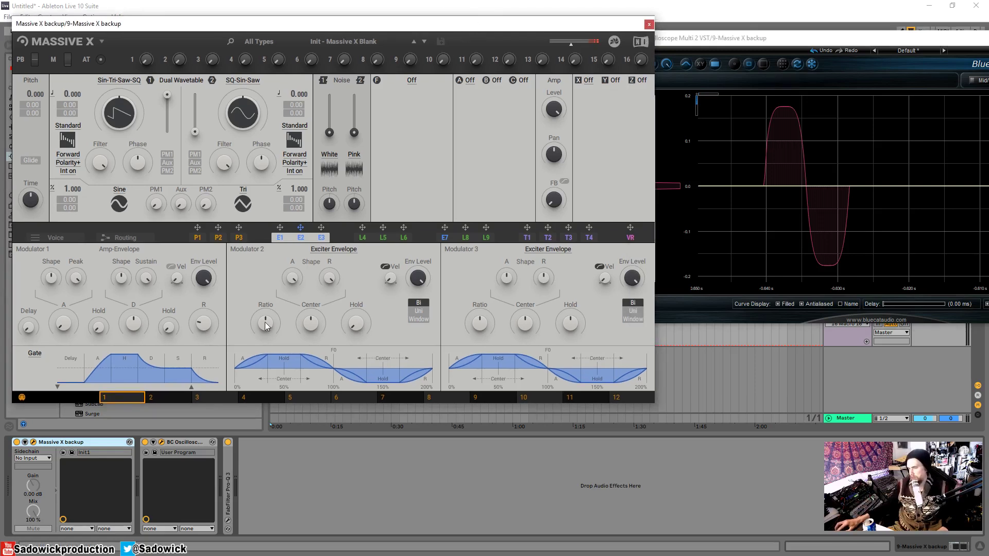
left_click(813, 70)
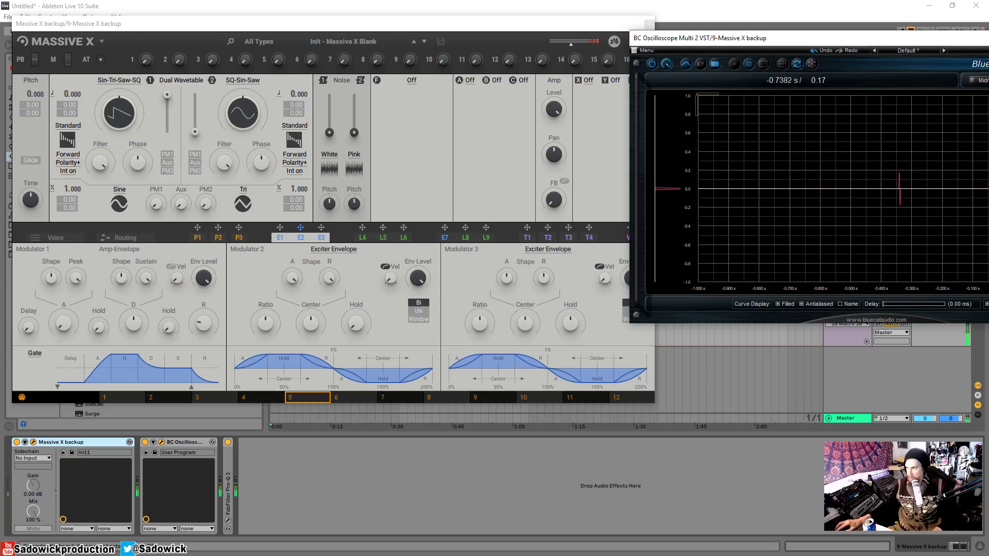
left_click(811, 63)
left_click_drag(855, 159, 925, 214)
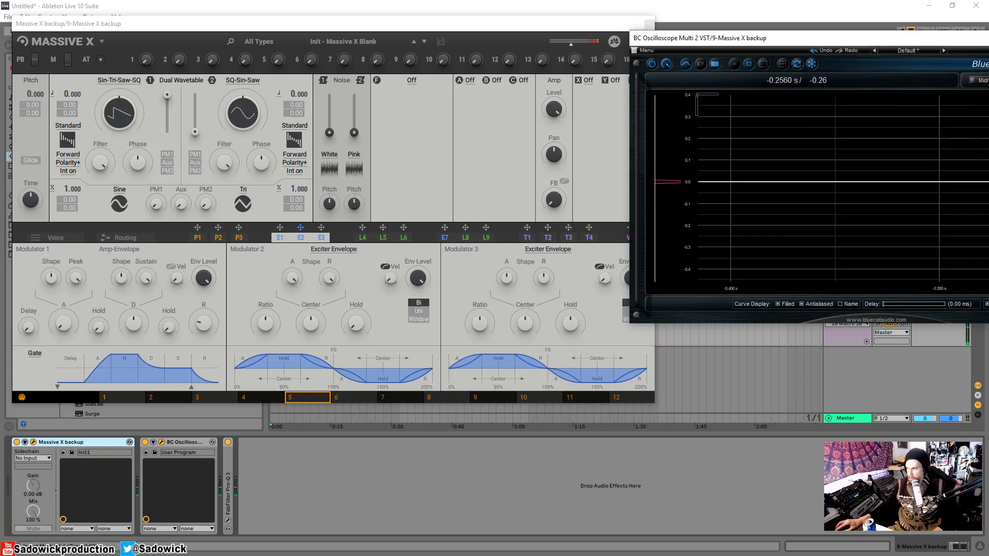
left_click_drag(744, 139, 803, 227)
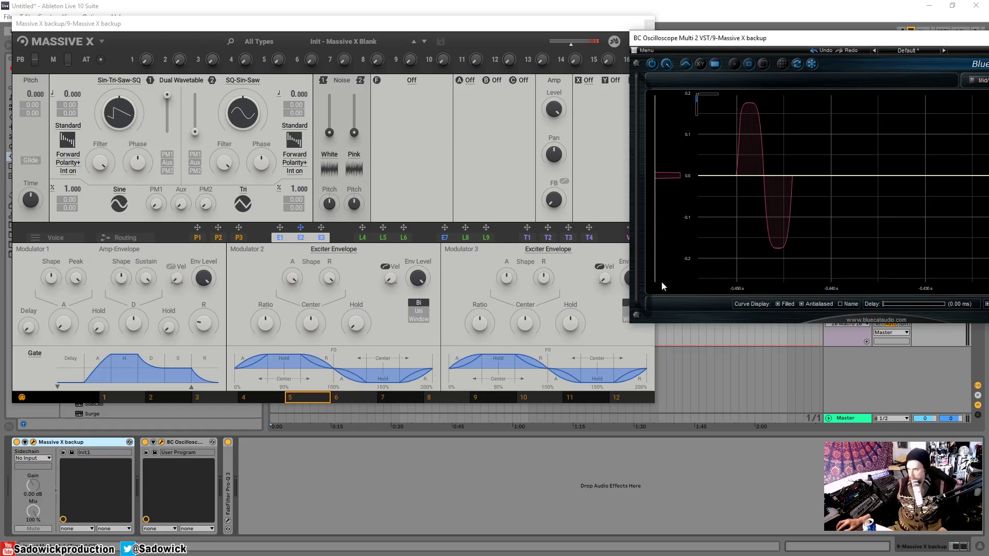
Switch Modulator 2's Exciter Envelope to Uni mode and capture the resulting waveform close up on the oscilloscope.
left_click(424, 311)
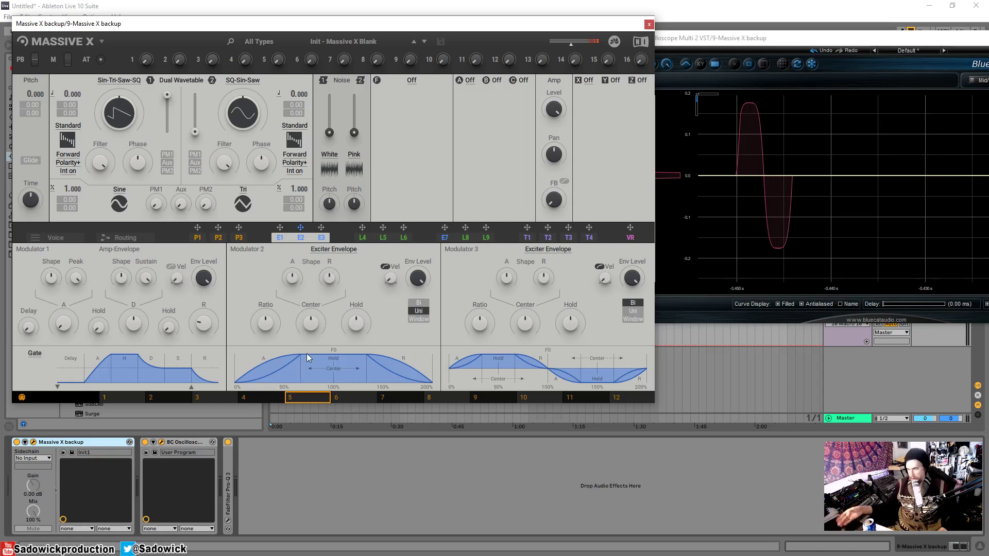
left_click(958, 233)
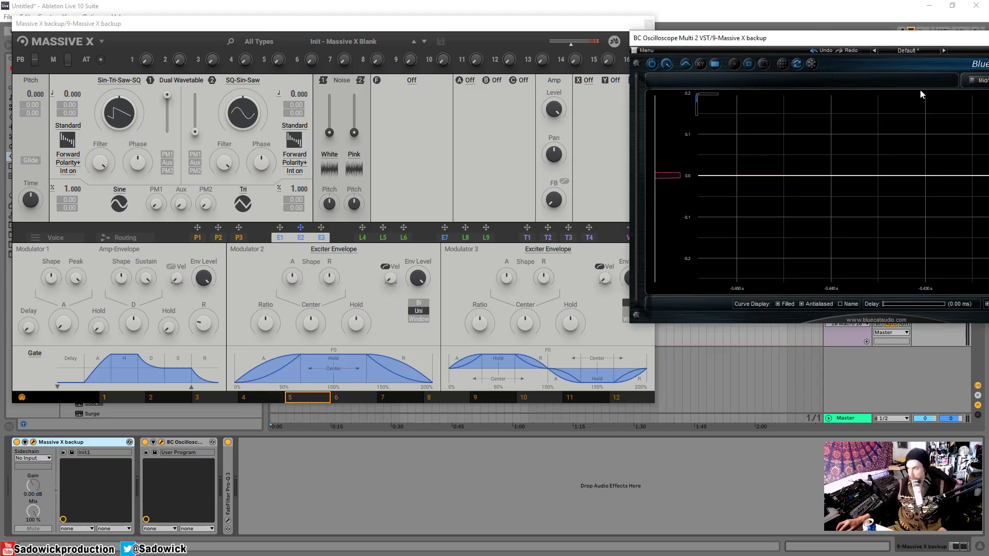
double_click(906, 97)
left_click(811, 64)
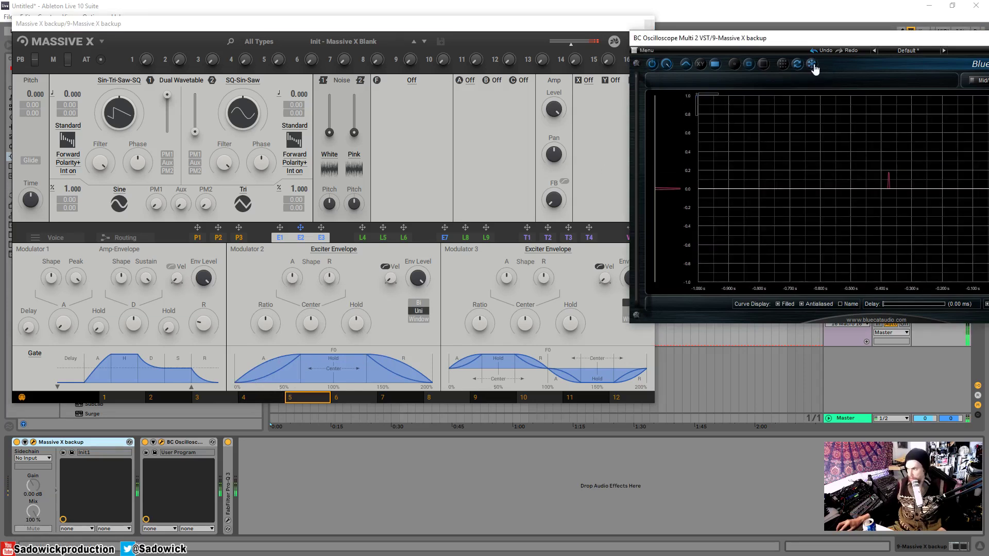
left_click_drag(860, 170, 887, 198)
left_click_drag(811, 137, 878, 225)
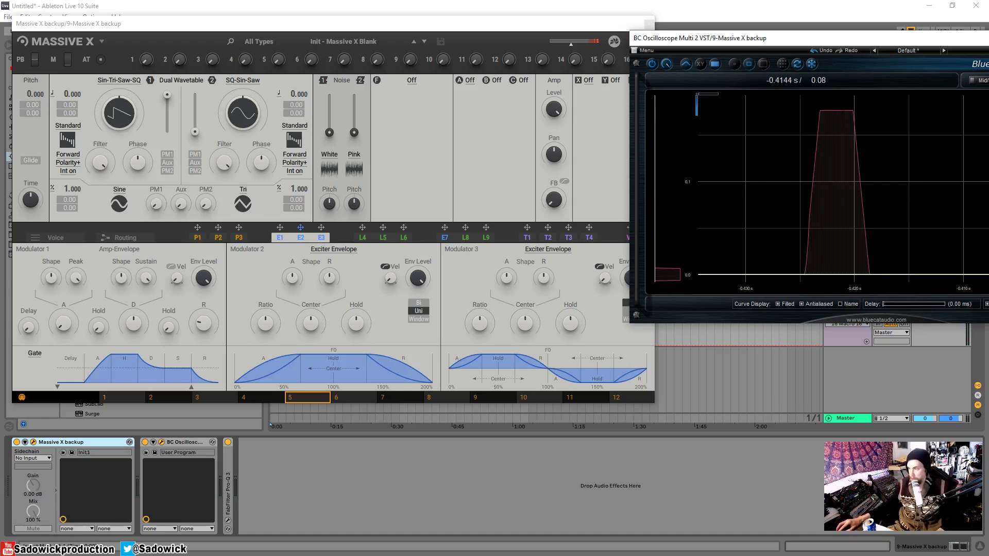
Raise the A and R shapes of Modulator 2's Exciter Envelope to maximum and inspect the captured Uni waveform.
left_click(319, 285)
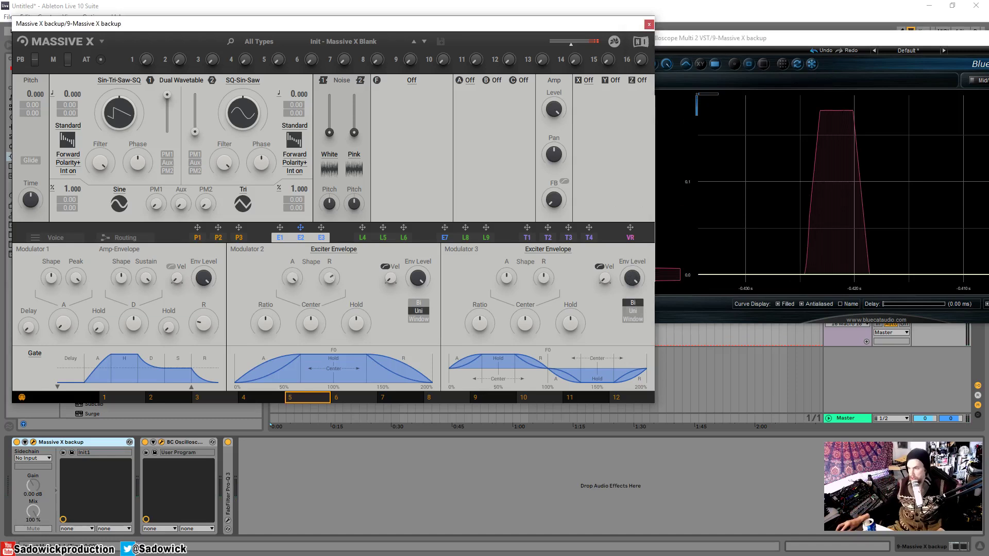
left_click(824, 59)
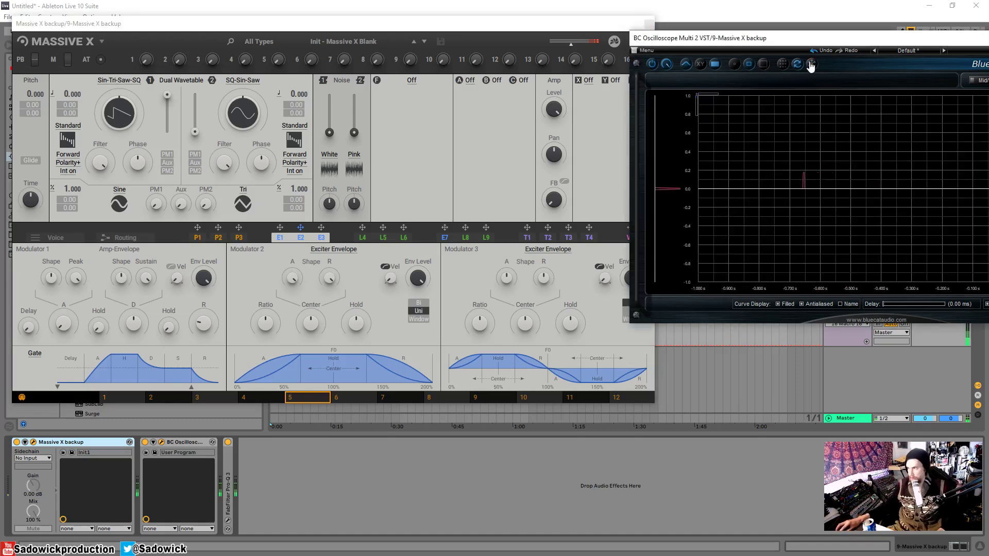
scroll(832, 115, "up", 3)
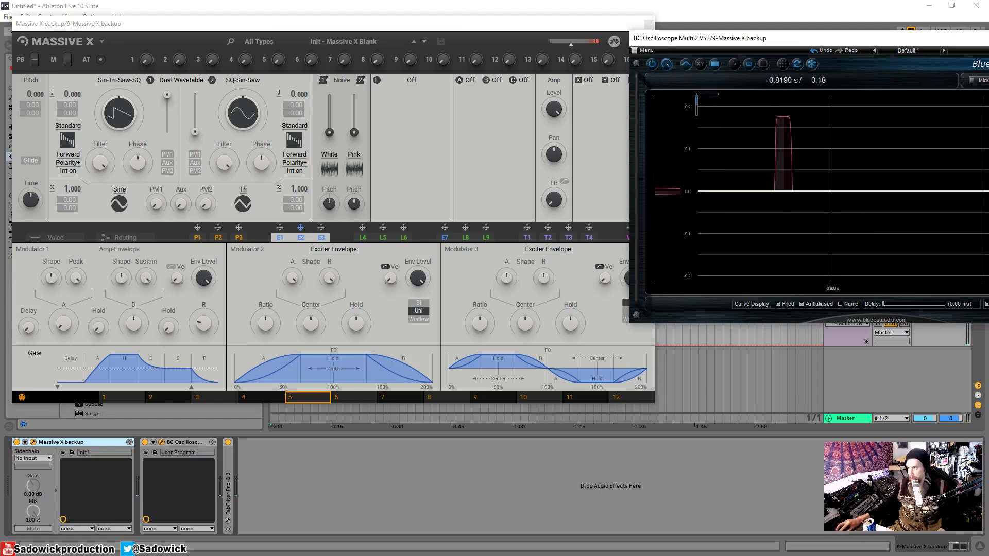
scroll(796, 144, "up", 3)
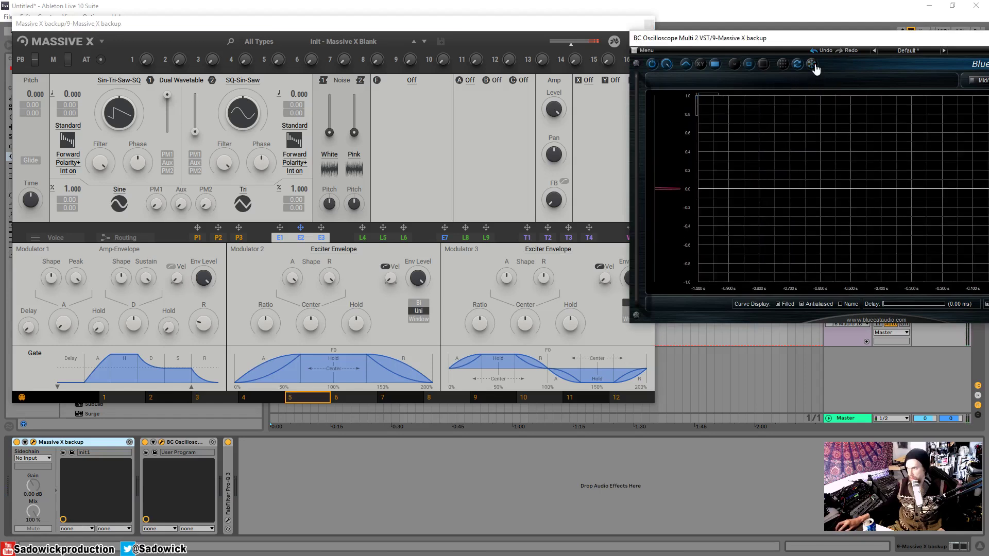
Lower the A and R shapes of Modulator 2's Exciter Envelope to minimum and capture the Uni waveform close up.
left_click(299, 279)
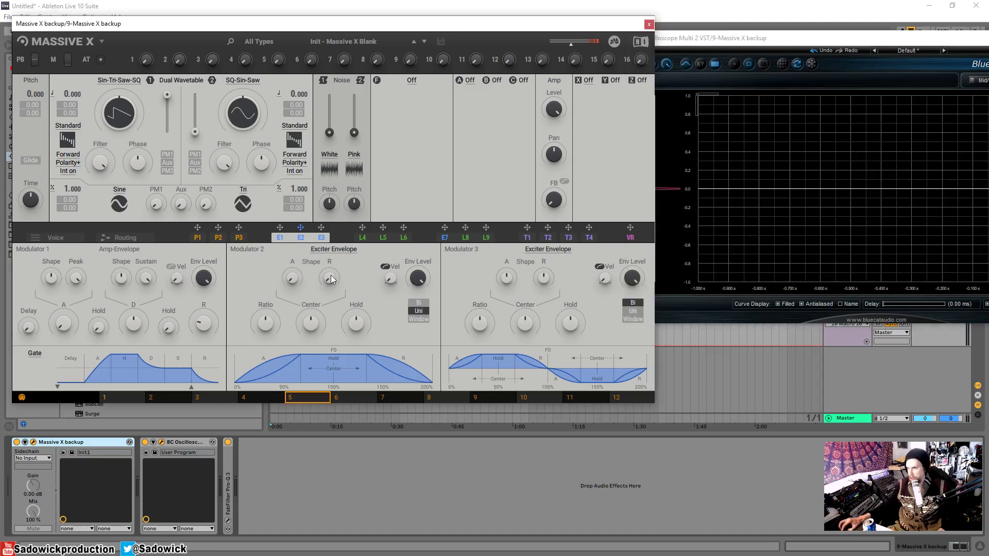
left_click(824, 154)
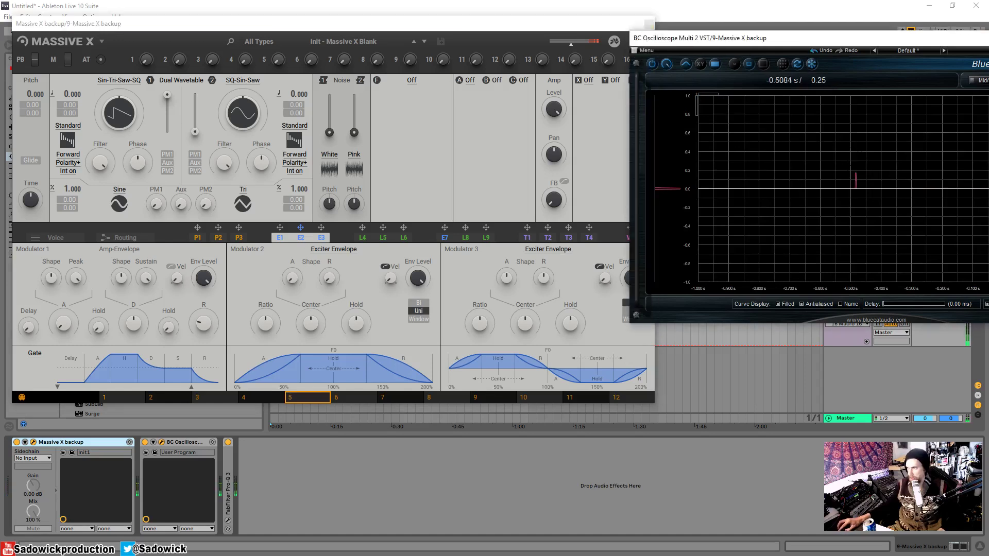
left_click_drag(841, 159, 878, 204)
left_click_drag(786, 149, 822, 201)
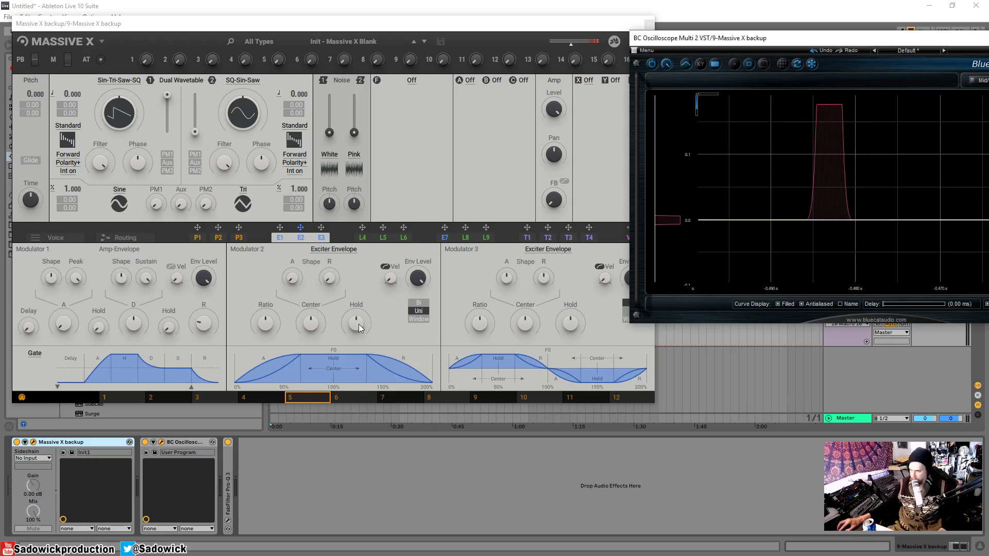
Return the A and R shapes of Modulator 2's Exciter Envelope to maximum and view the newly captured waveform on the oscilloscope.
right_click(813, 96)
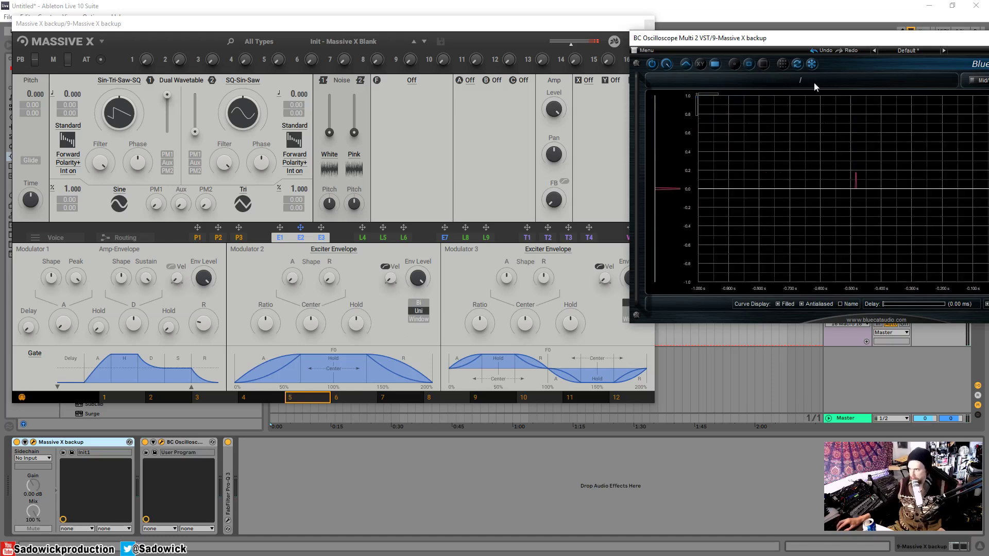
left_click(812, 65)
left_click(310, 291)
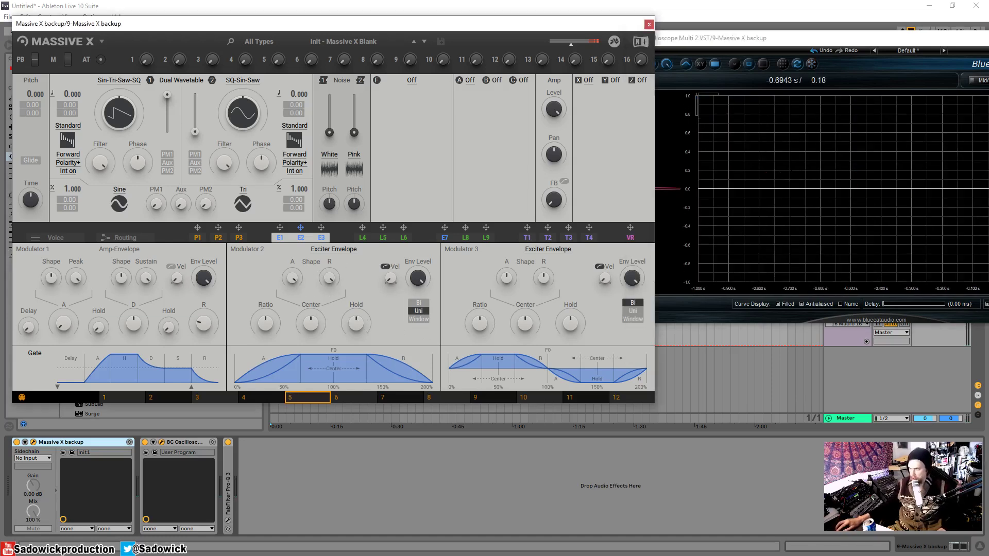
left_click(812, 63)
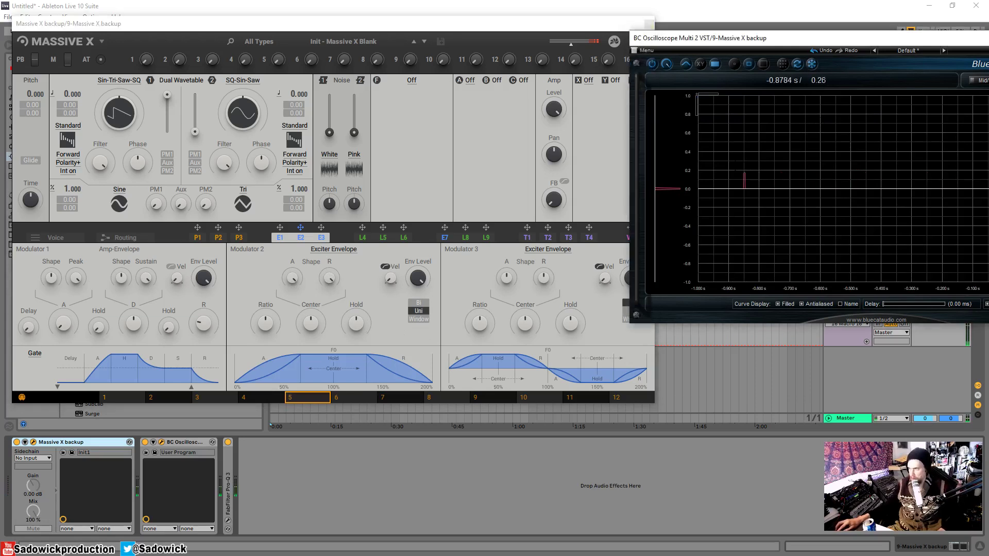
scroll(754, 199, "up", 3)
scroll(758, 199, "down", 2)
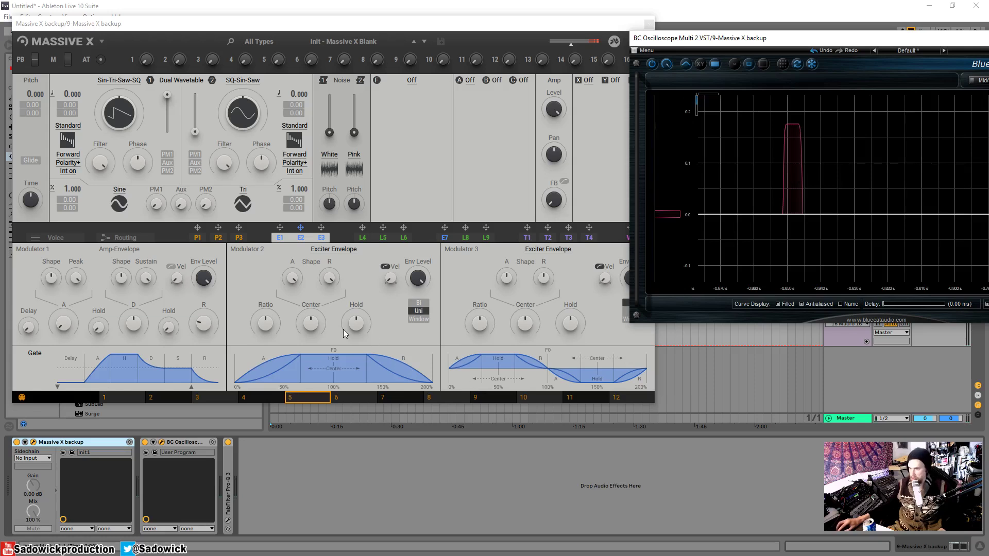
Lower the Hold of Modulator 2's Exciter Envelope and capture the Uni waveform close up on the oscilloscope.
left_click_drag(354, 323, 354, 329)
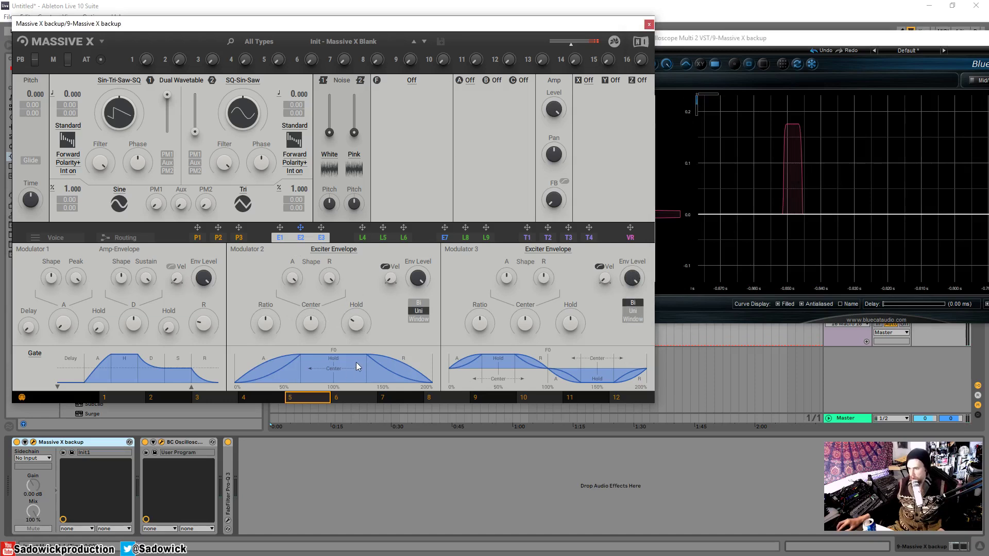
left_click(792, 72)
left_click(359, 326)
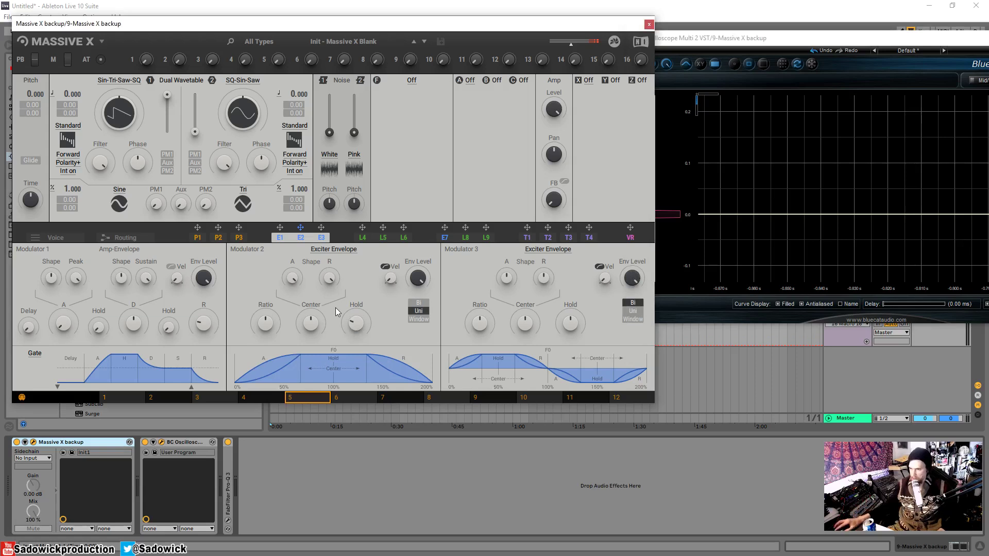
left_click(812, 64)
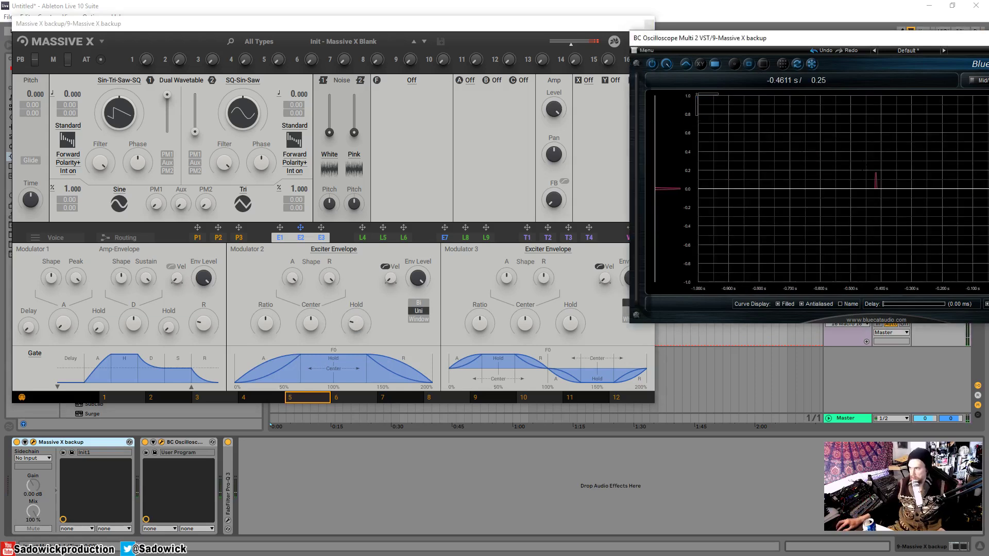
left_click_drag(863, 165, 879, 185)
left_click_drag(812, 129, 897, 236)
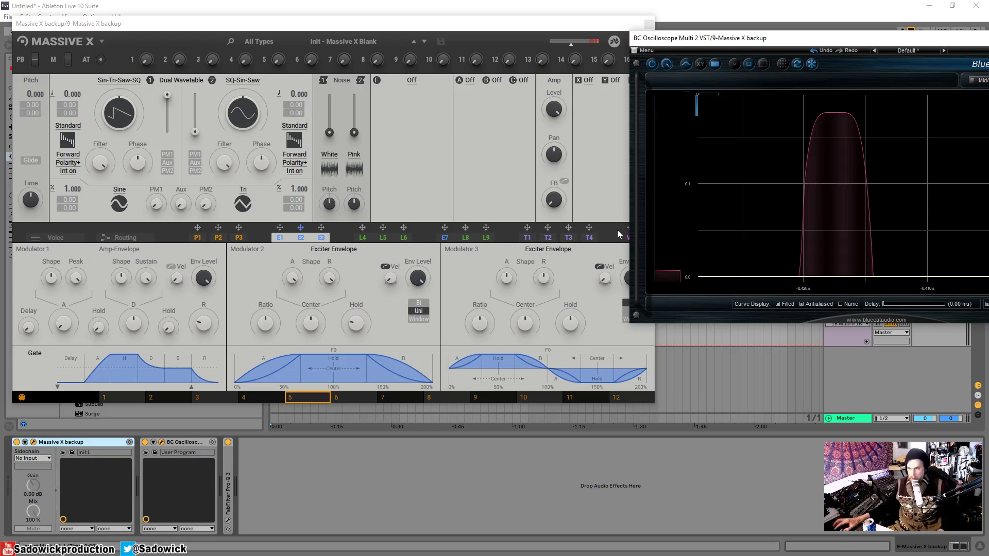
Switch Modulator 2's Exciter Envelope to Window mode and capture its waveform close up on the oscilloscope.
double_click(837, 163)
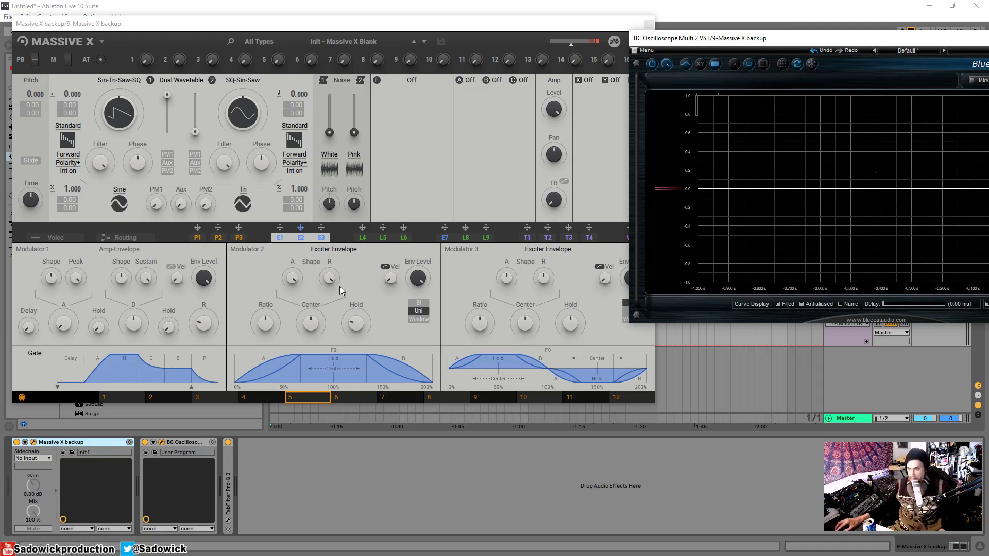
left_click(419, 317)
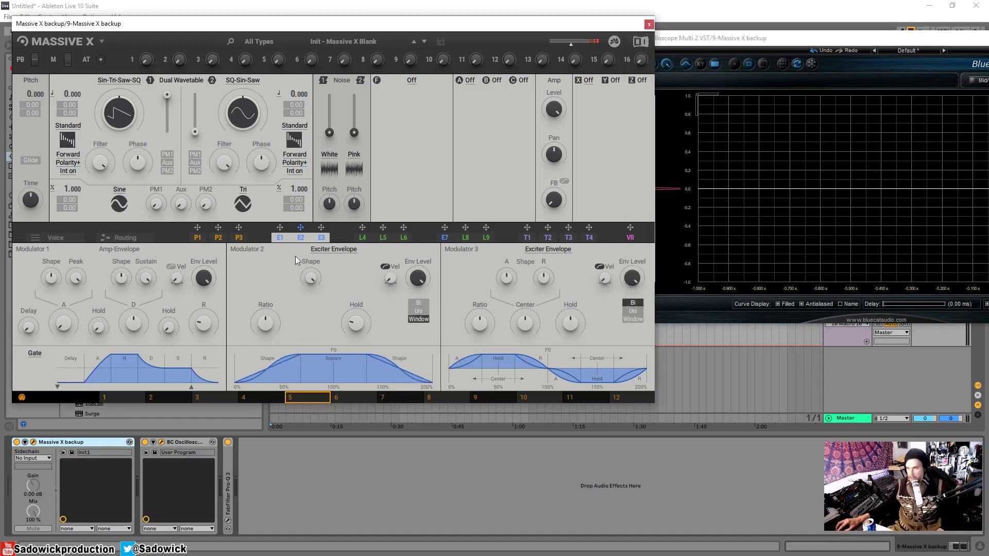
left_click(812, 64)
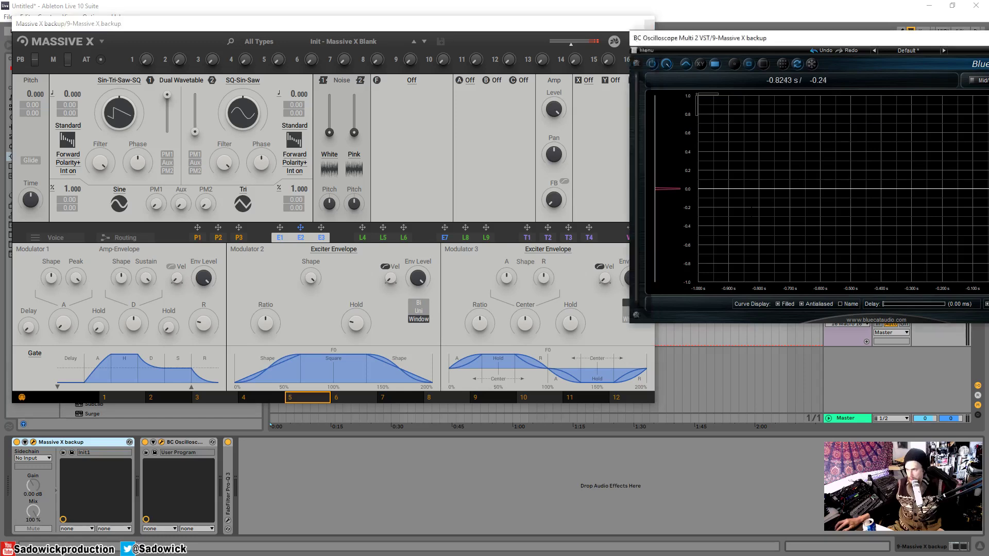
left_click(812, 64)
left_click_drag(862, 160, 895, 204)
left_click_drag(800, 133, 857, 218)
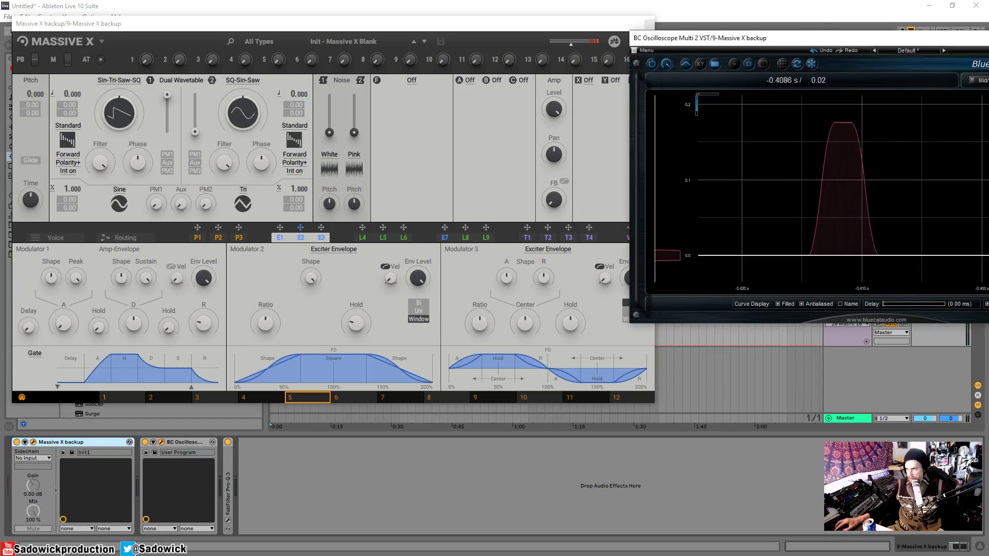
Compare the Uni, Bi and Window modes of Modulator 2's Exciter Envelope, finishing on Window with the oscilloscope view reset and unfrozen.
left_click(330, 292)
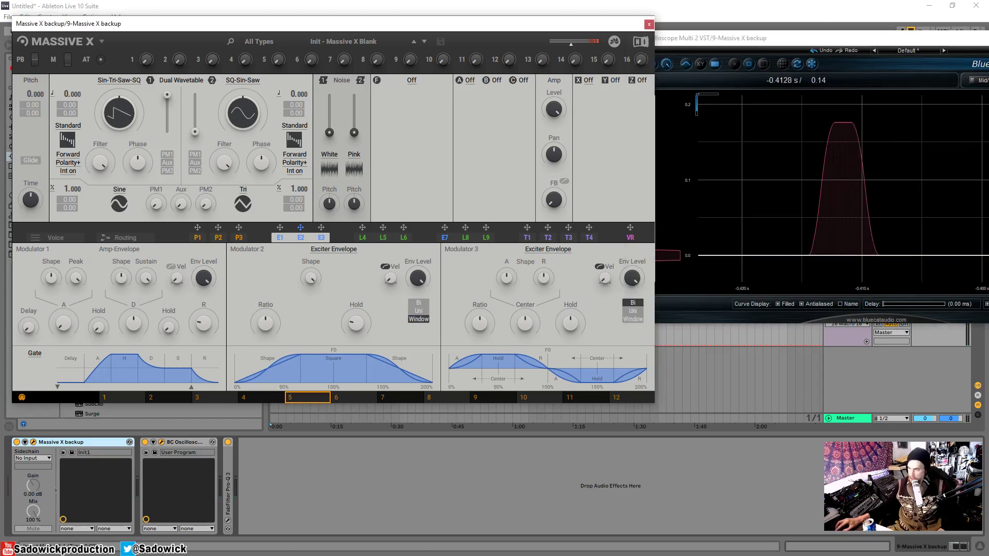
left_click(422, 312)
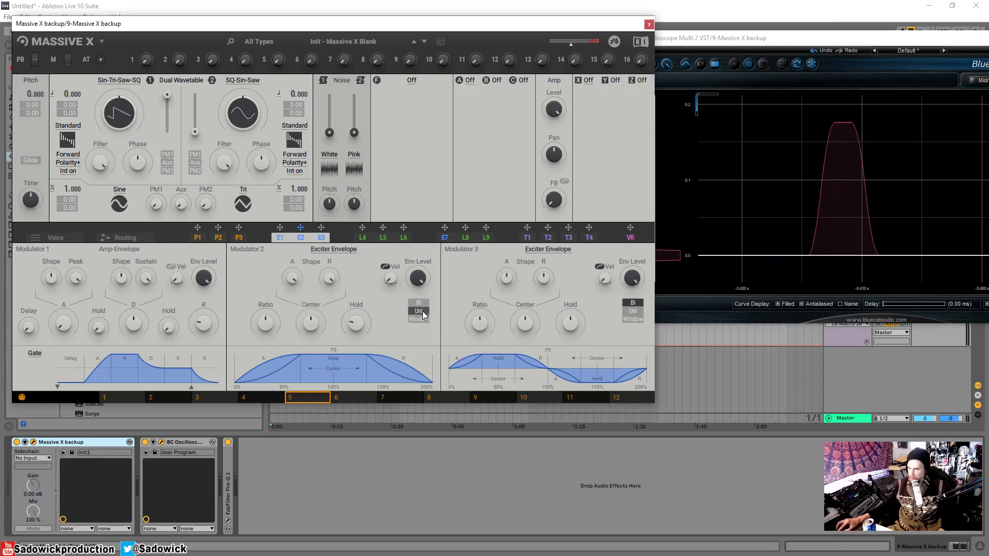
left_click(418, 318)
left_click(877, 184)
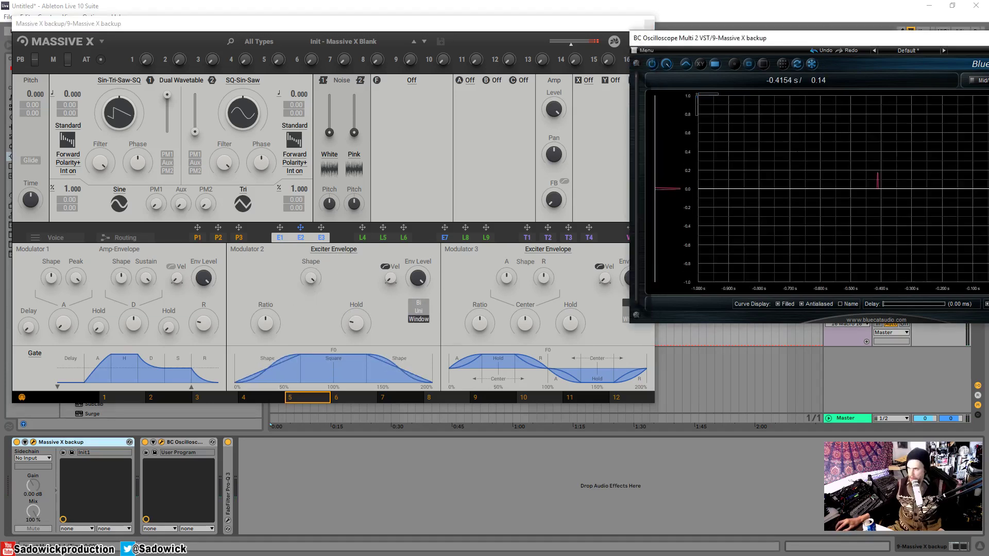
left_click(419, 310)
left_click(420, 305)
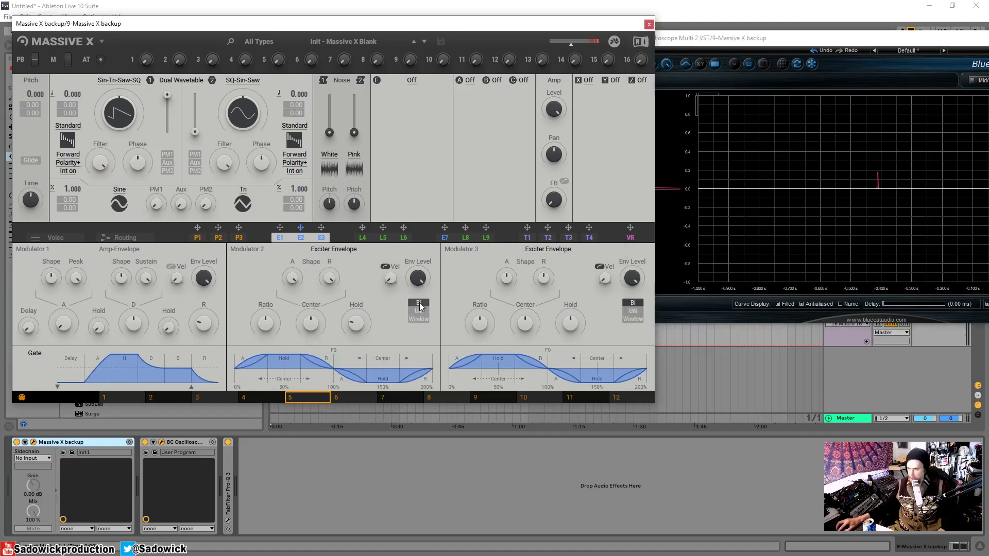
left_click(418, 319)
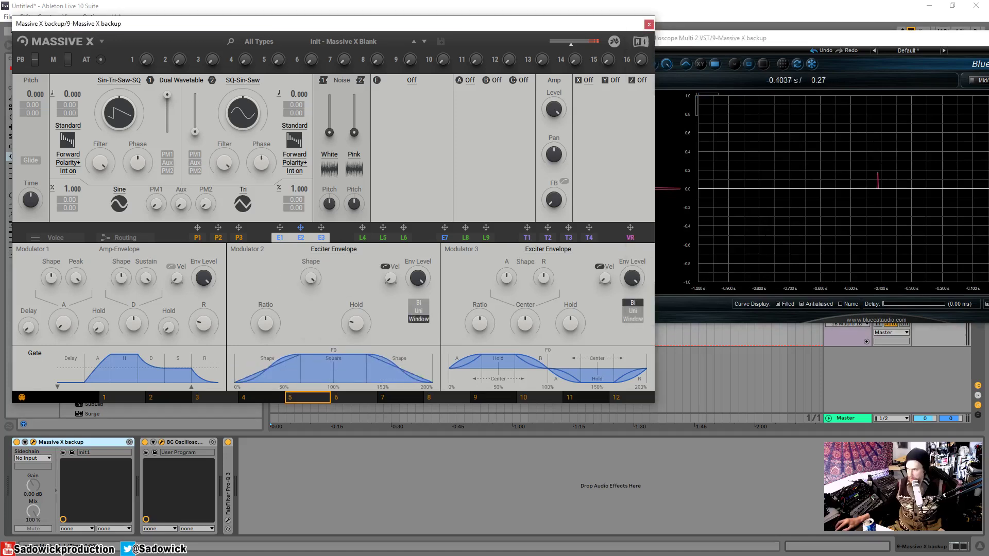
left_click(819, 65)
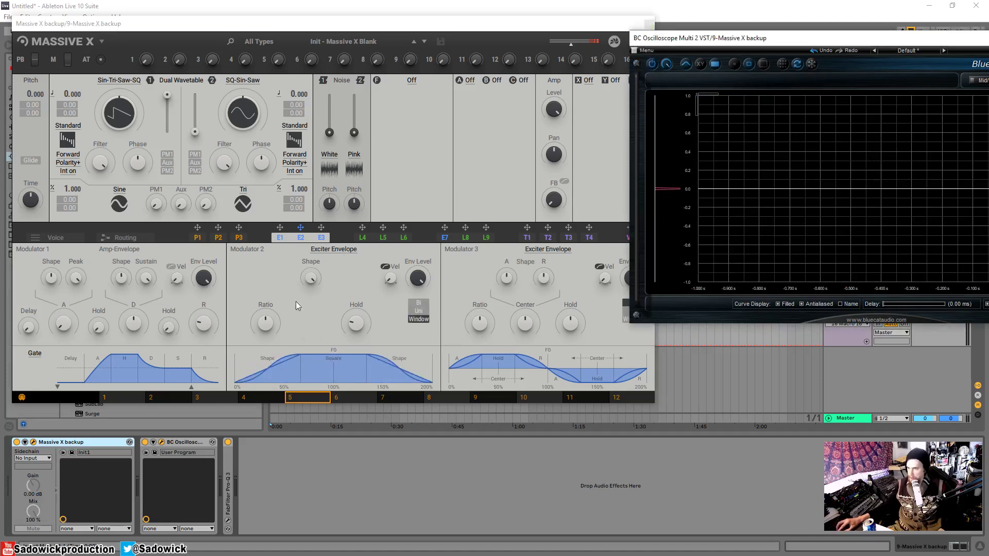
Lower the Shape of Modulator 2's Exciter Envelope to minimum in Window mode and capture its waveform close up on the oscilloscope.
left_click(311, 276)
left_click(813, 69)
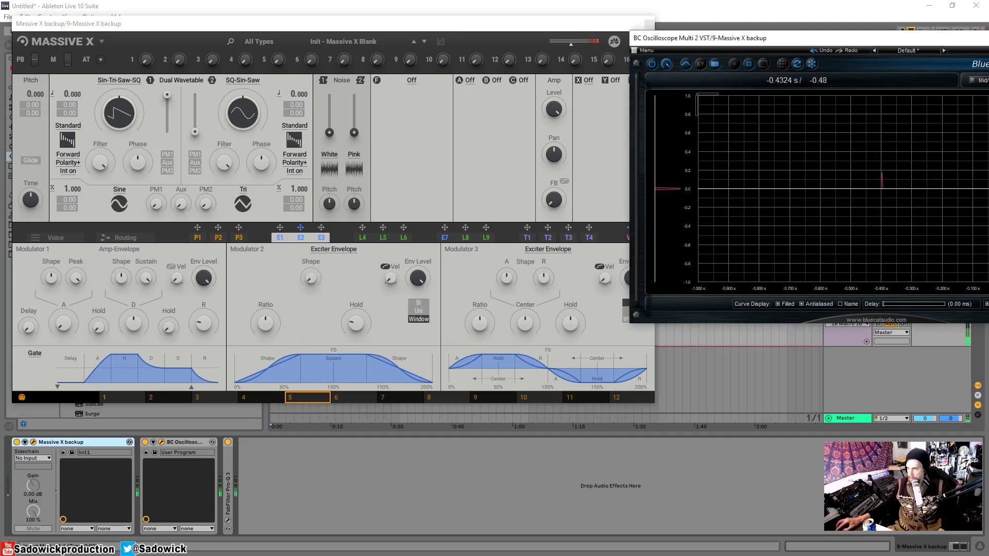
left_click_drag(871, 166, 888, 198)
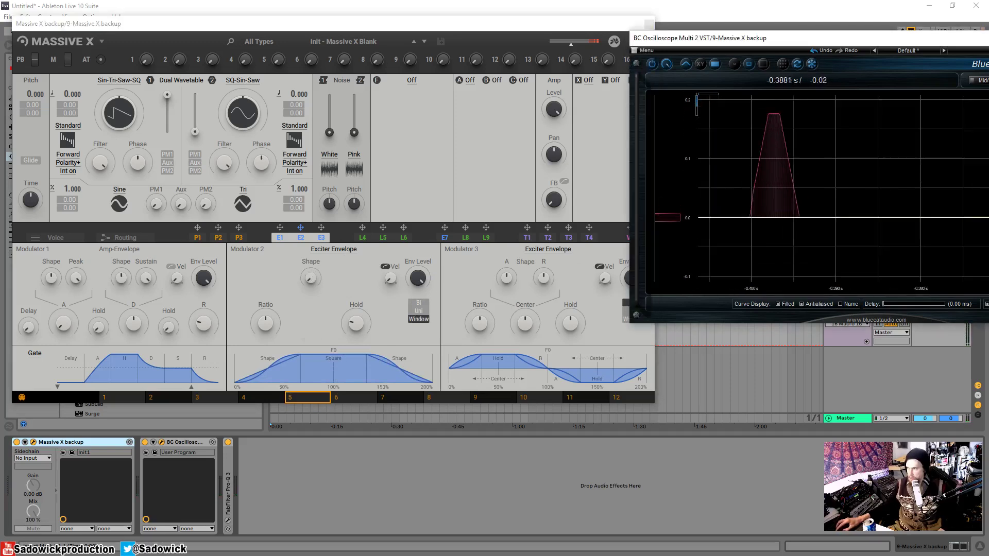
Lower the Hold of Modulator 2's Exciter Envelope to minimum and capture the Window waveform close up on the oscilloscope.
left_click(398, 329)
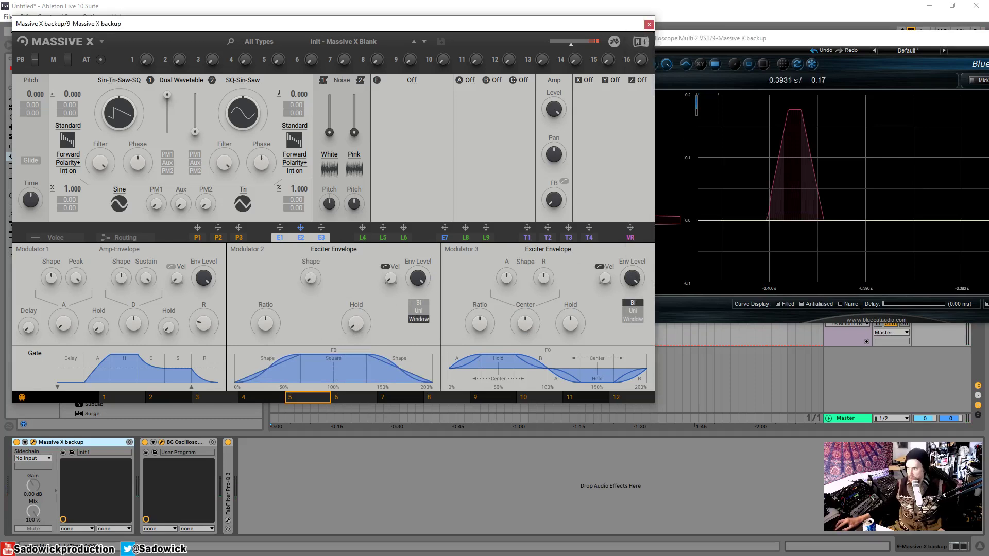
left_click(812, 68)
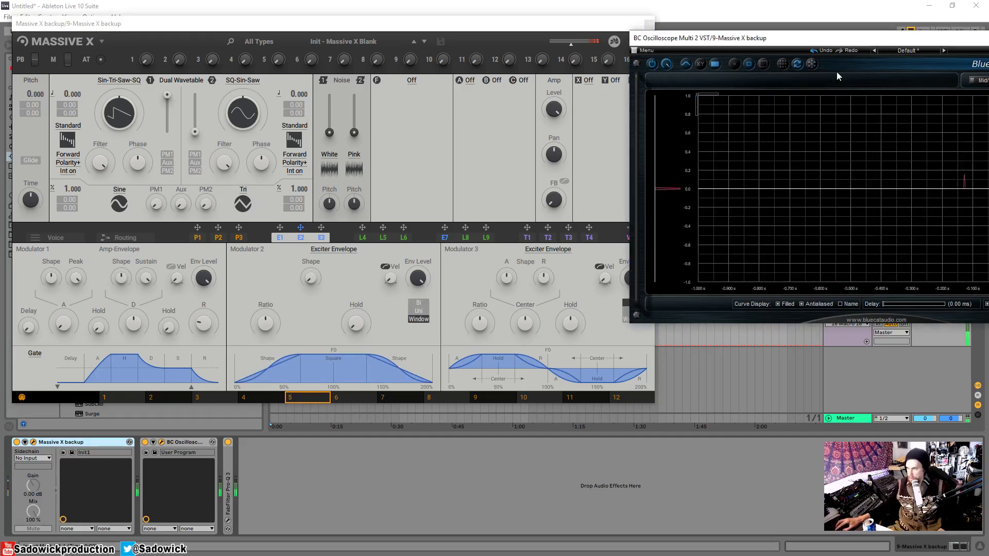
left_click_drag(778, 166, 832, 216)
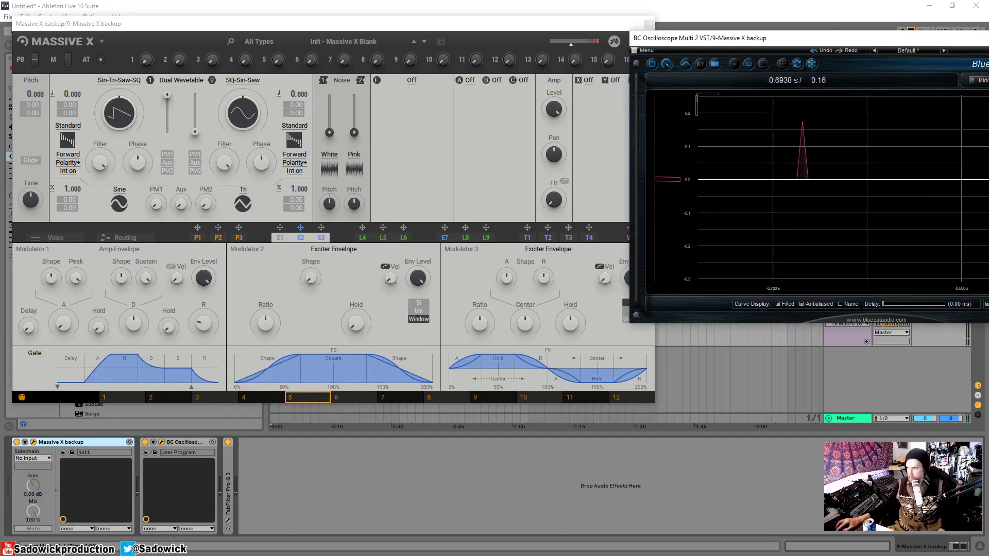
left_click_drag(770, 106, 831, 189)
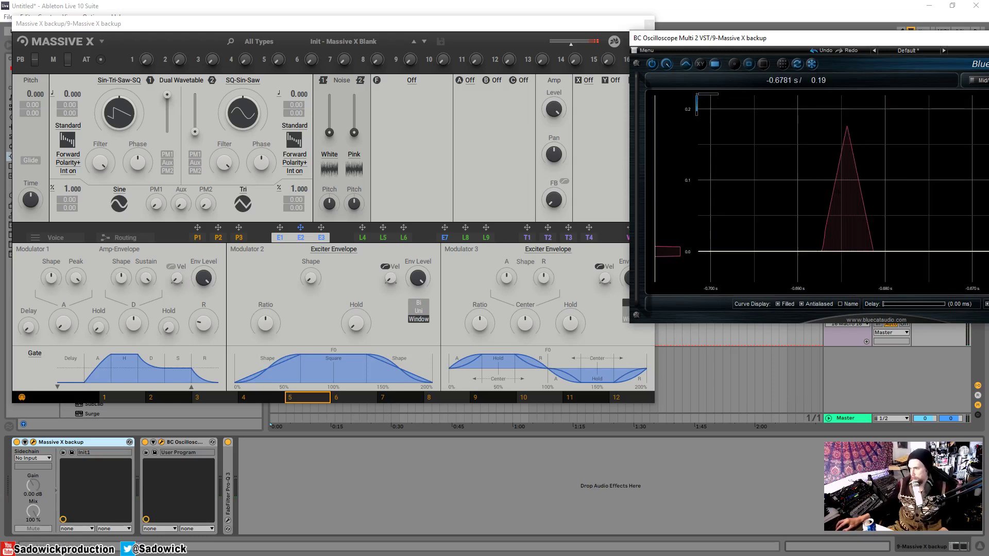
double_click(824, 185)
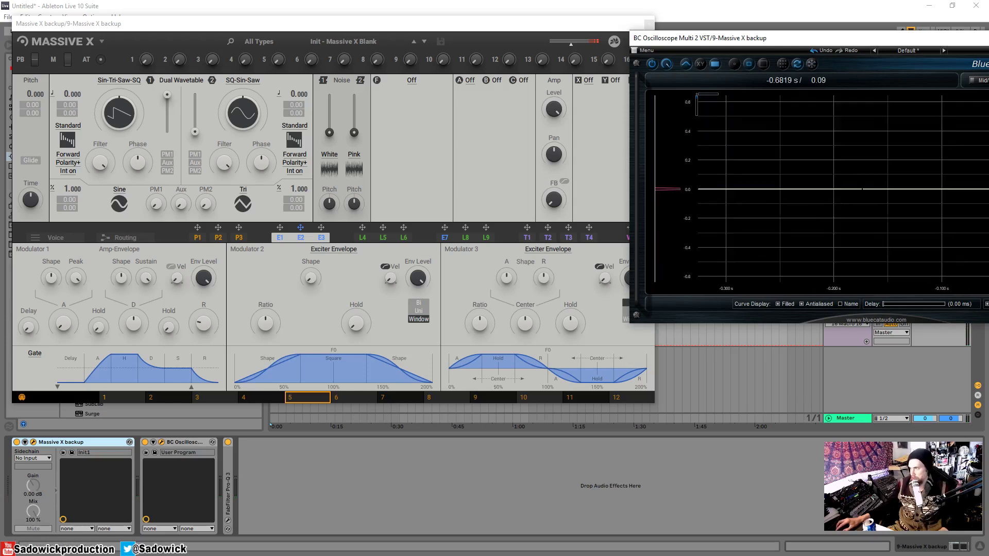
left_click(324, 285)
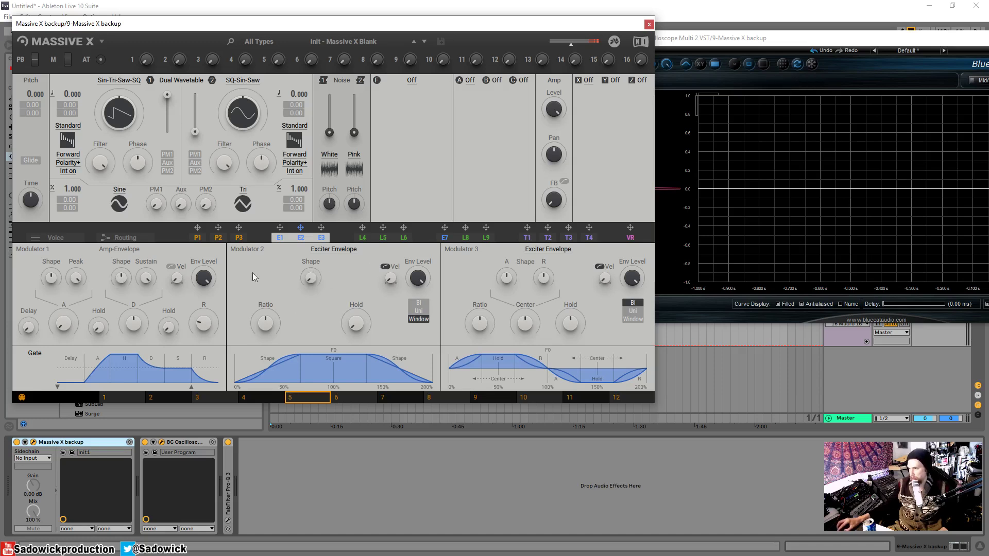
left_click(811, 64)
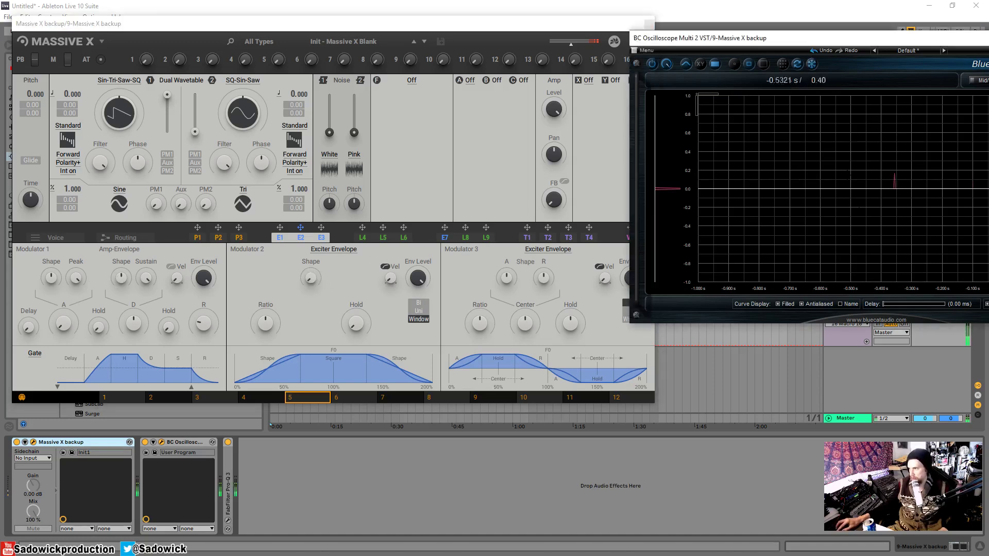
scroll(884, 167, "up", 3)
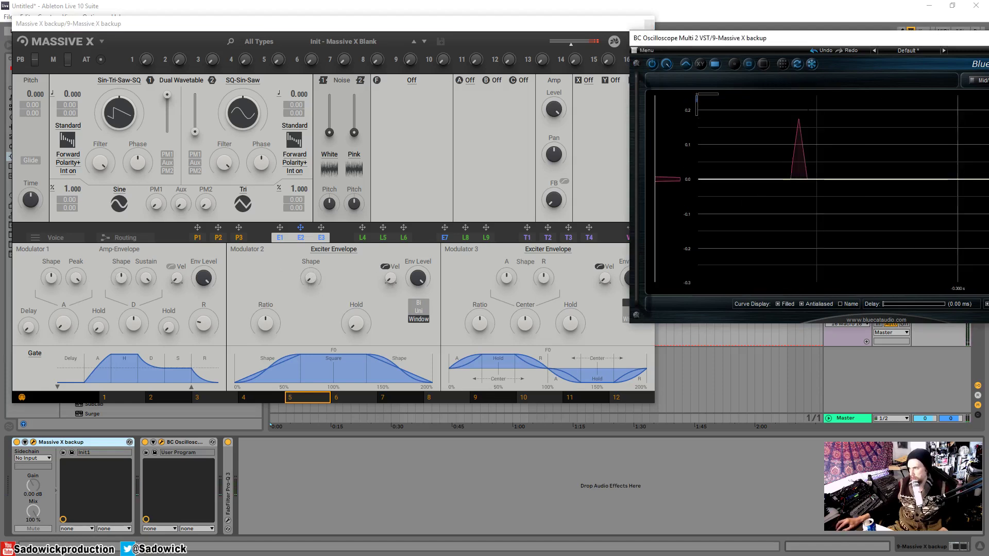
Switch Modulator 2's Exciter Envelope to Bi mode and capture its waveform close up on the oscilloscope for comparison.
left_click(264, 274)
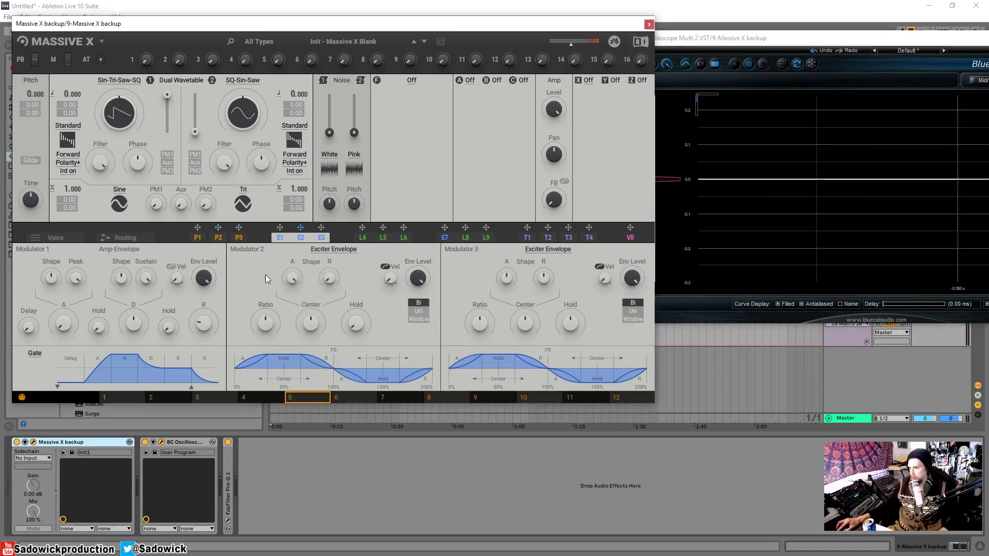
left_click(819, 76)
scroll(811, 172, "down", 3)
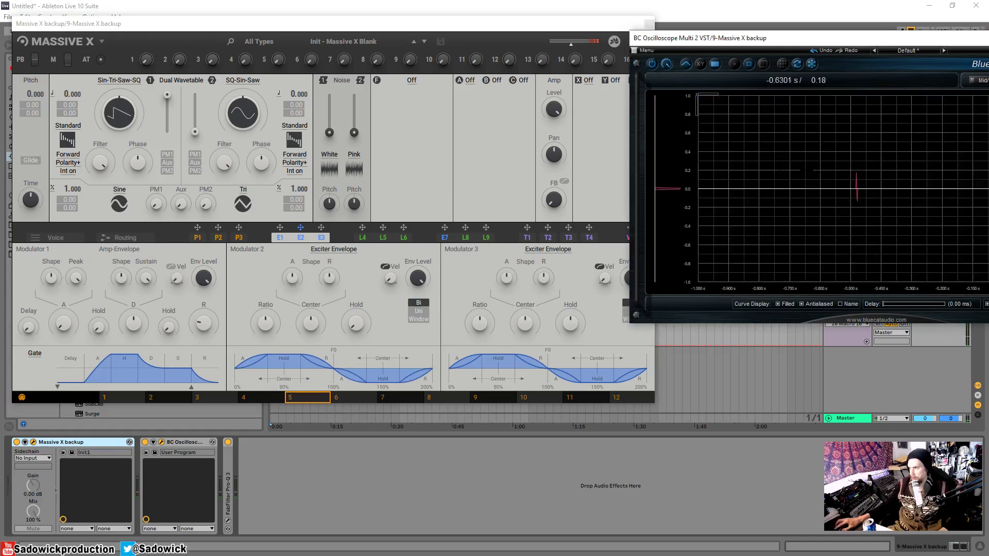
left_click_drag(835, 153, 874, 215)
left_click_drag(819, 124, 896, 240)
scroll(896, 239, "up", 2)
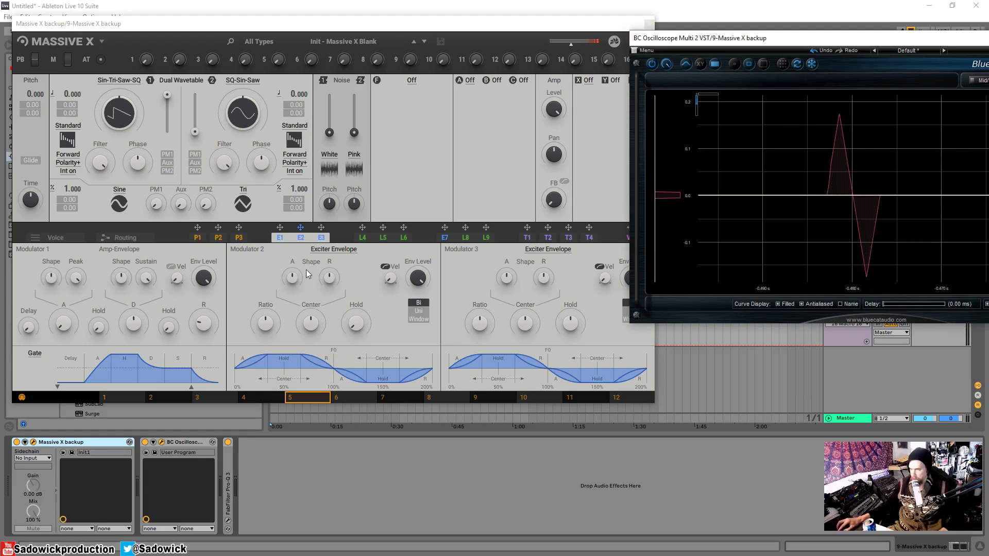
Return Modulator 2's Exciter Envelope to Window mode, centre its Shape and capture the waveform close up on the oscilloscope.
left_click(811, 65)
left_click(418, 320)
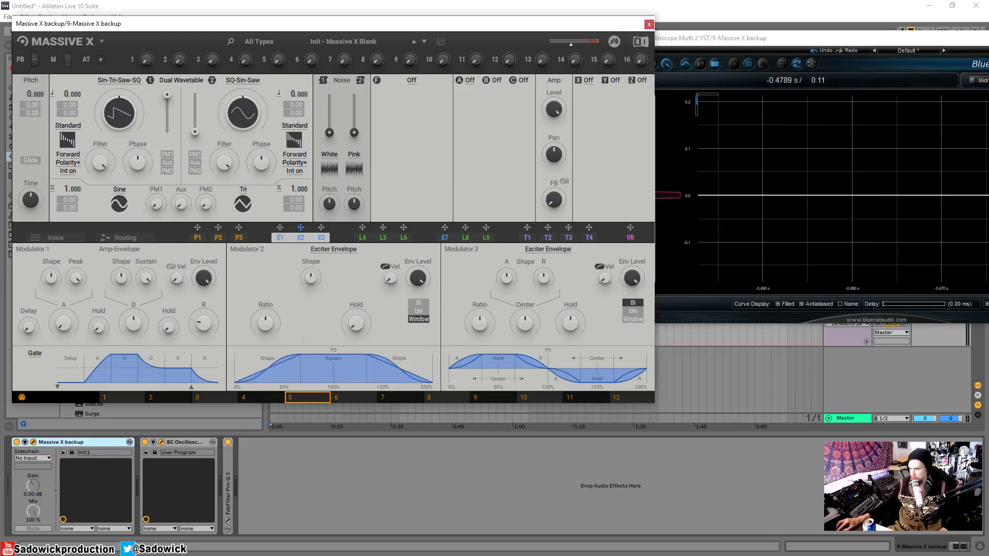
left_click(313, 280)
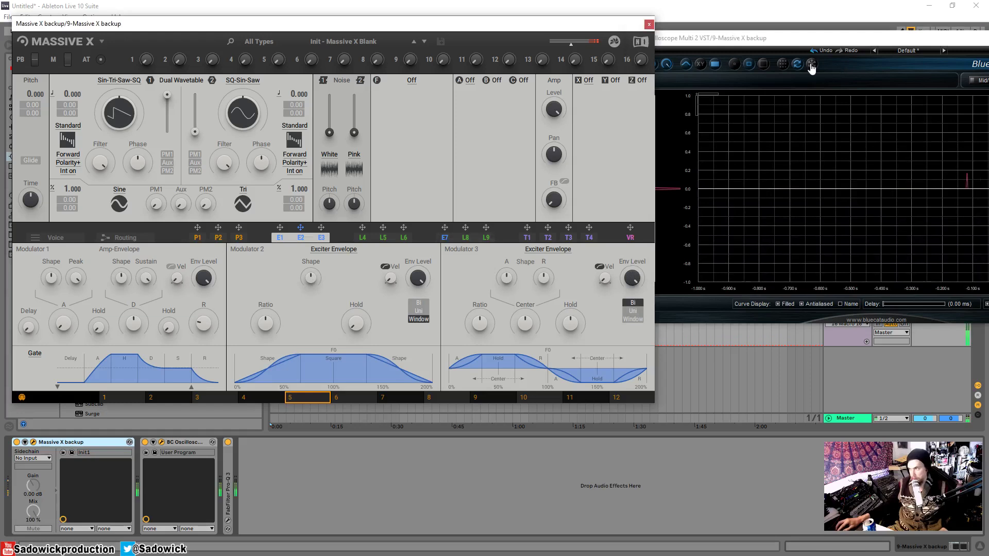
left_click(889, 161)
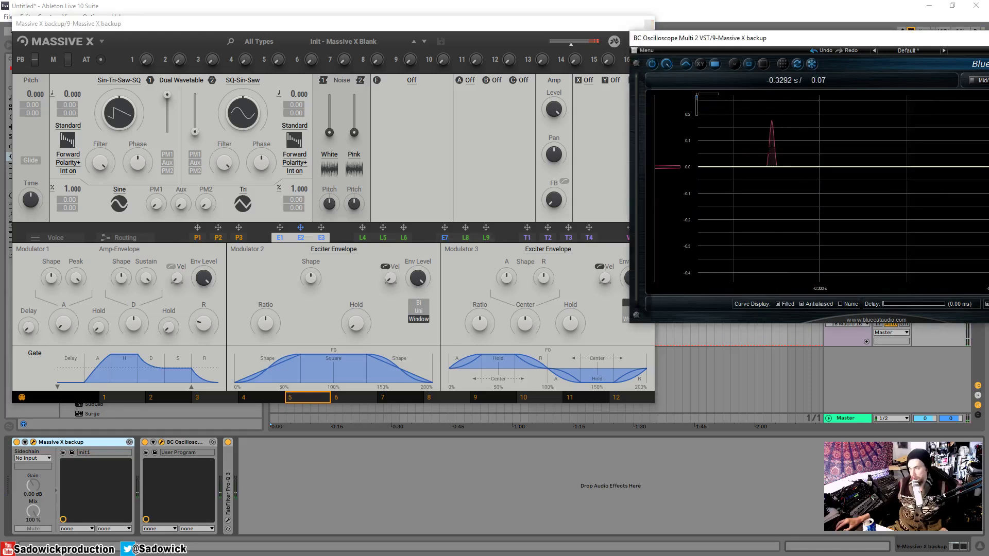
left_click_drag(891, 161, 926, 221)
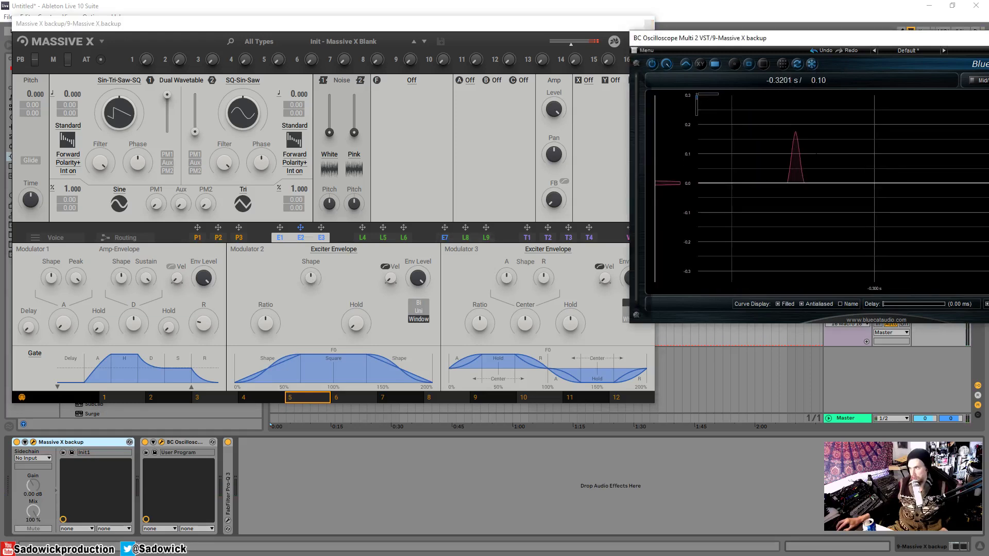
left_click_drag(766, 129, 811, 236)
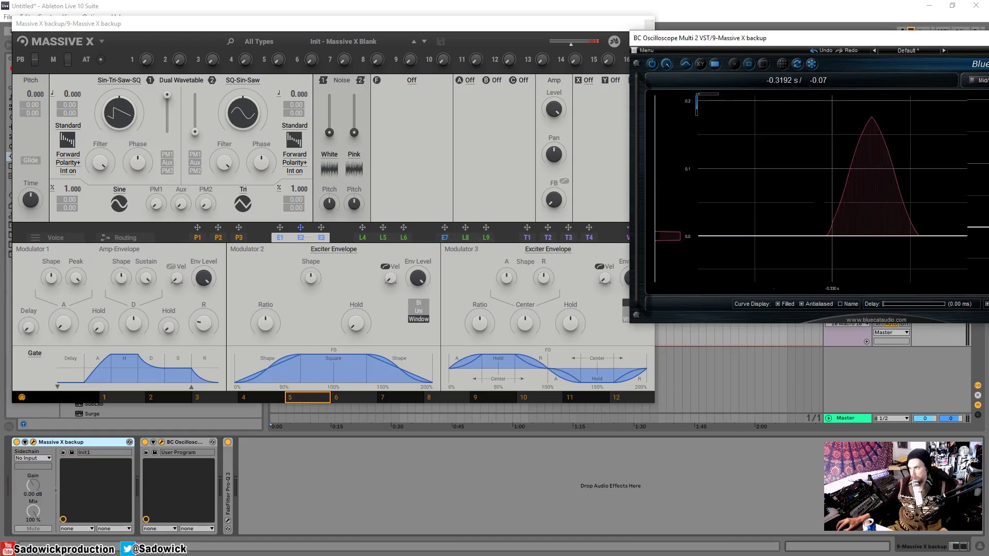
double_click(869, 150)
Return the Window Shape of Modulator 2's Exciter Envelope from centre to minimum and recapture the waveform close up on the oscilloscope.
left_click(314, 280)
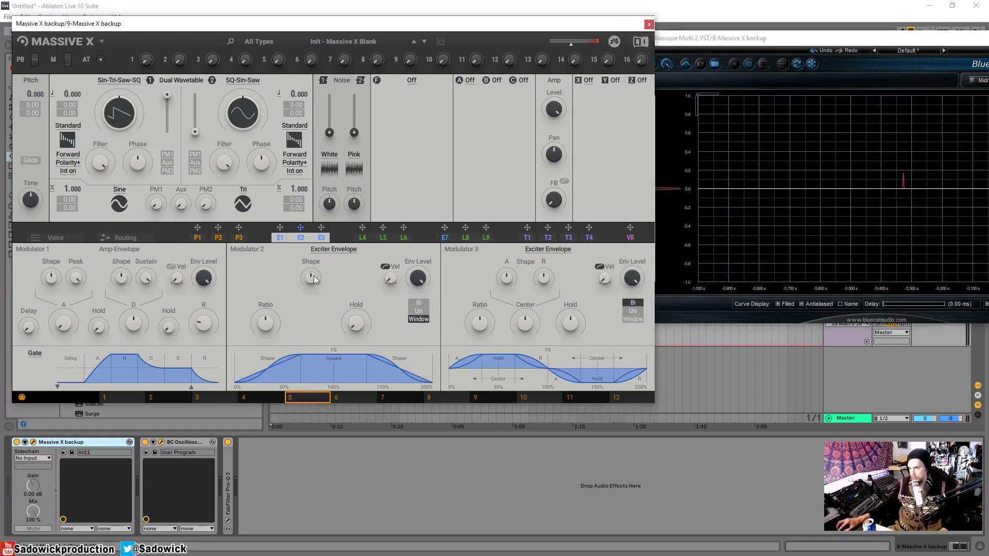
left_click(830, 107)
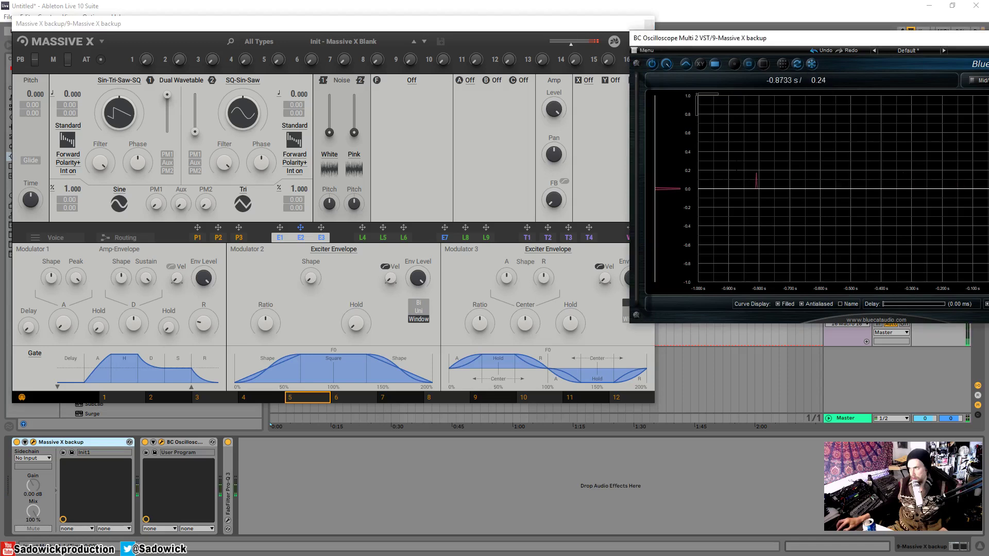
scroll(787, 227, "up", 1)
scroll(787, 227, "up", 3)
scroll(823, 156, "up", 2)
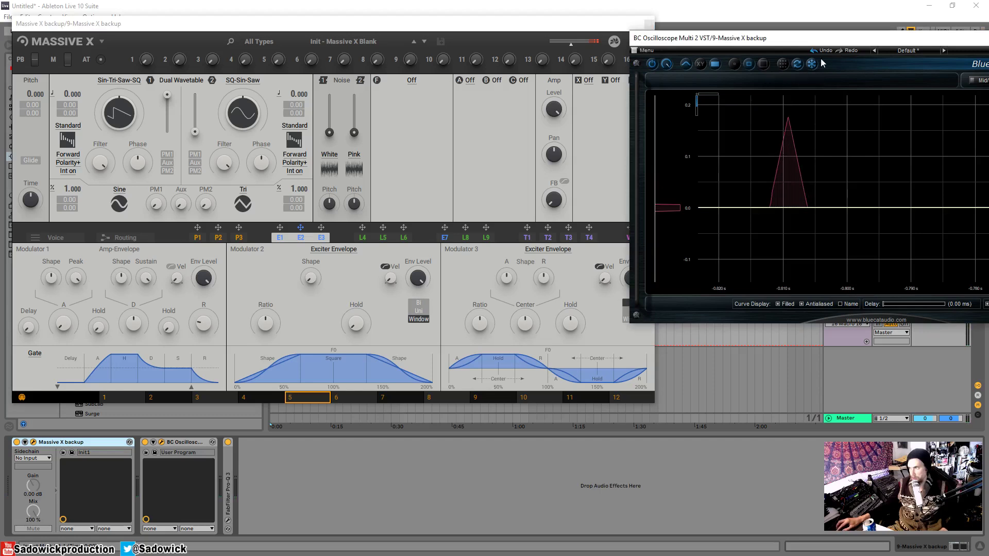
Raise the Window Shape of Modulator 2's Exciter Envelope to maximum and capture the waveform close up on the oscilloscope.
left_click(310, 280)
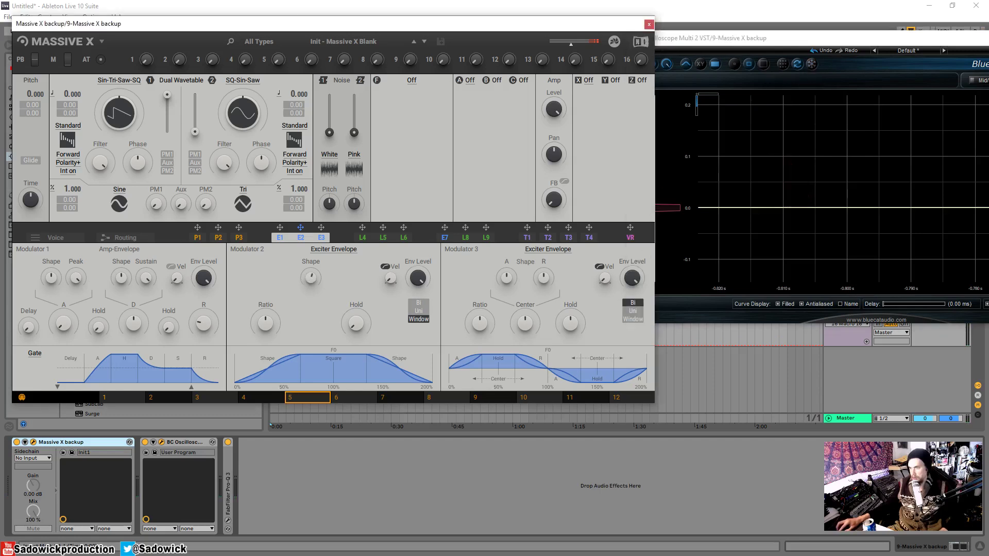
left_click(820, 58)
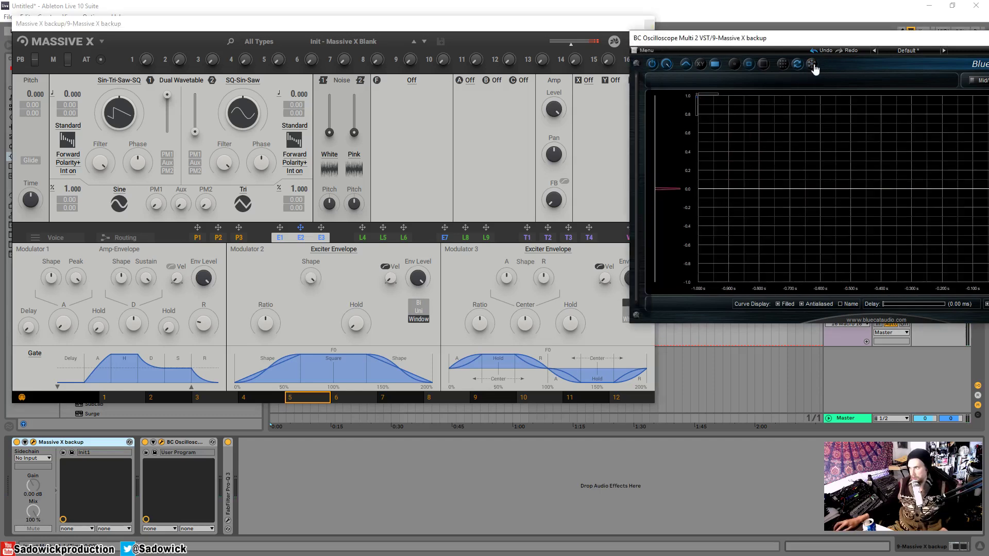
left_click(813, 64)
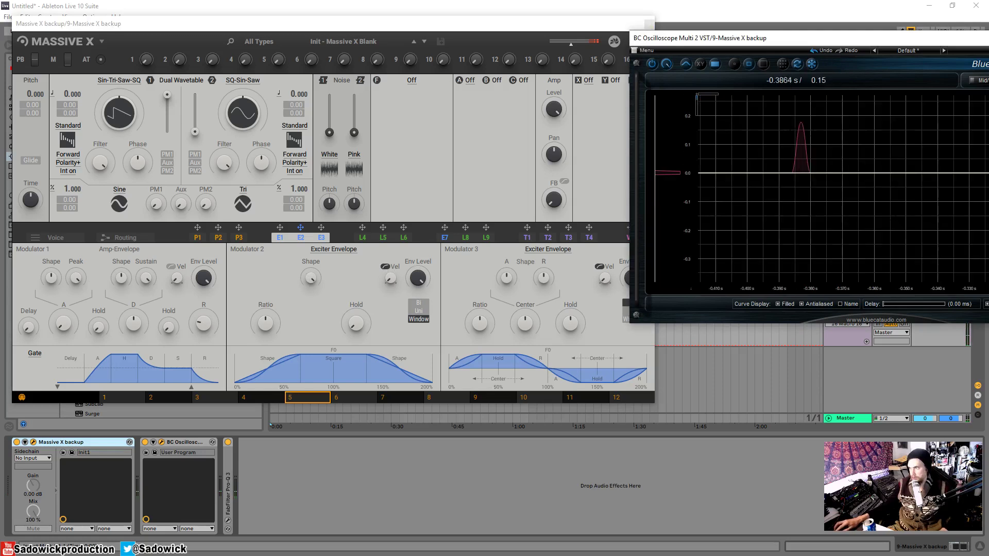
left_click_drag(774, 114, 844, 194)
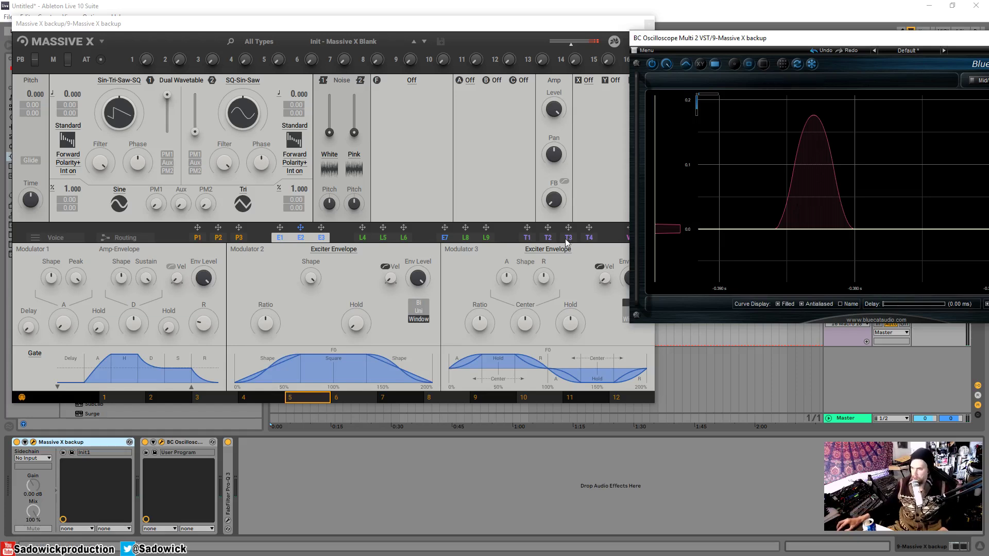
Raise the Ratio of Modulator 2's Exciter Envelope to maximum and view the stretched Window waveform on the reset oscilloscope display.
left_click(265, 326)
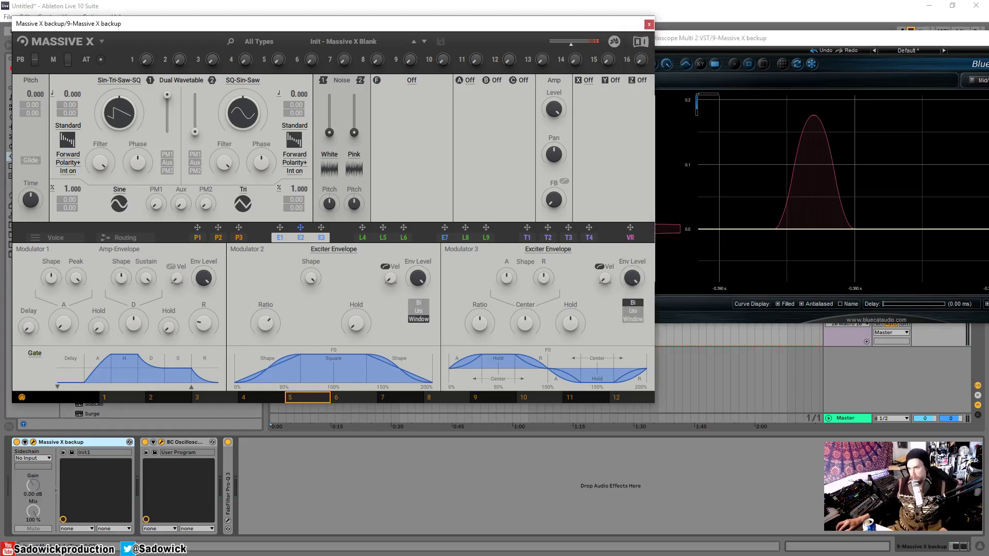
left_click(797, 64)
left_click(290, 320)
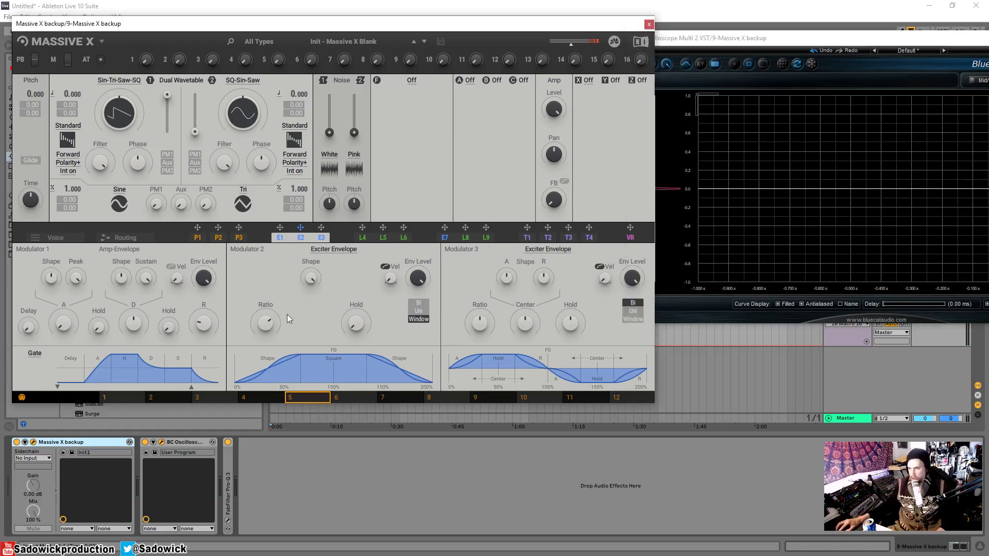
left_click(767, 75)
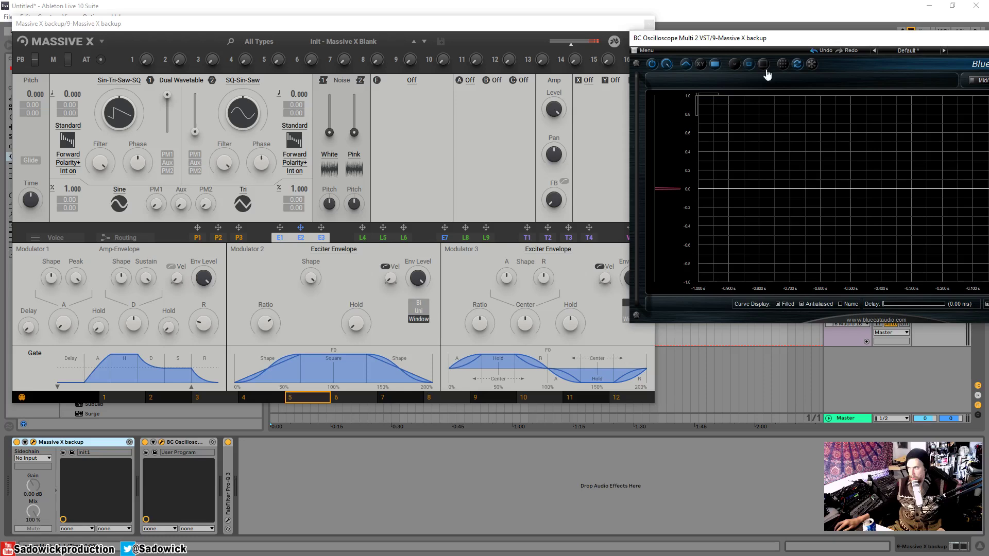
left_click(364, 28)
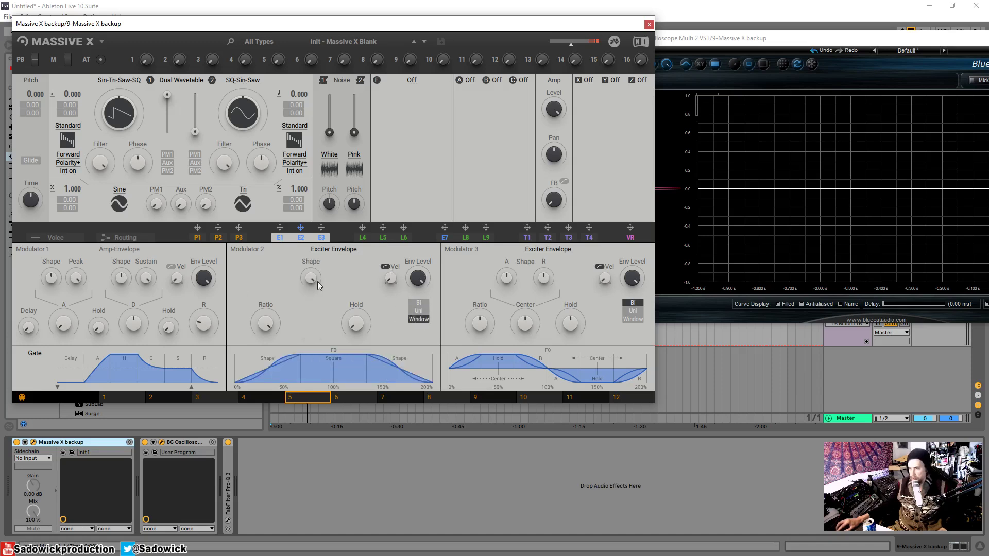
left_click(893, 76)
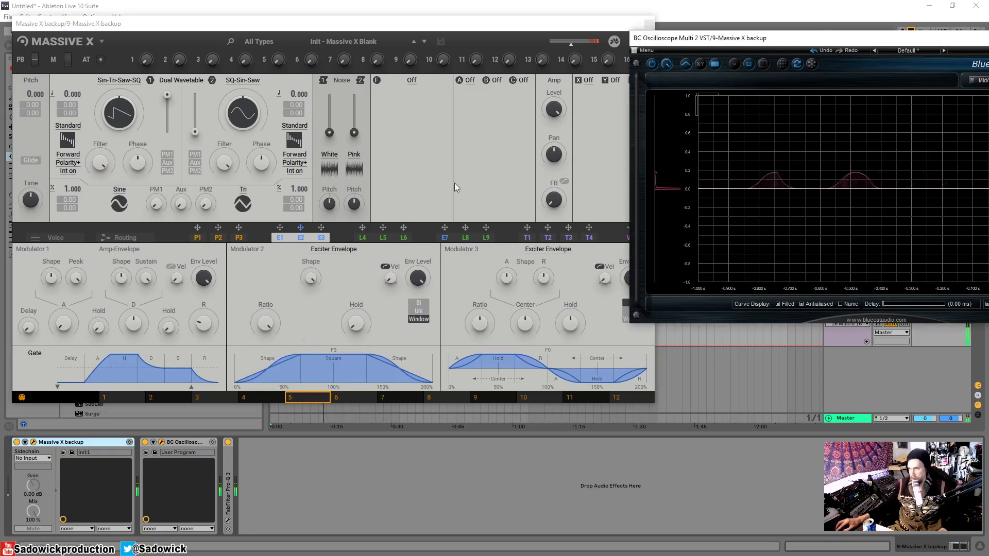
Assign Modulator 2 (E2) to Oscillator 1's pitch with an amount of 12.00, and route Oscillator 1 to the output in place of Mod 1.
left_click(303, 229)
left_click_drag(83, 115, 83, 105)
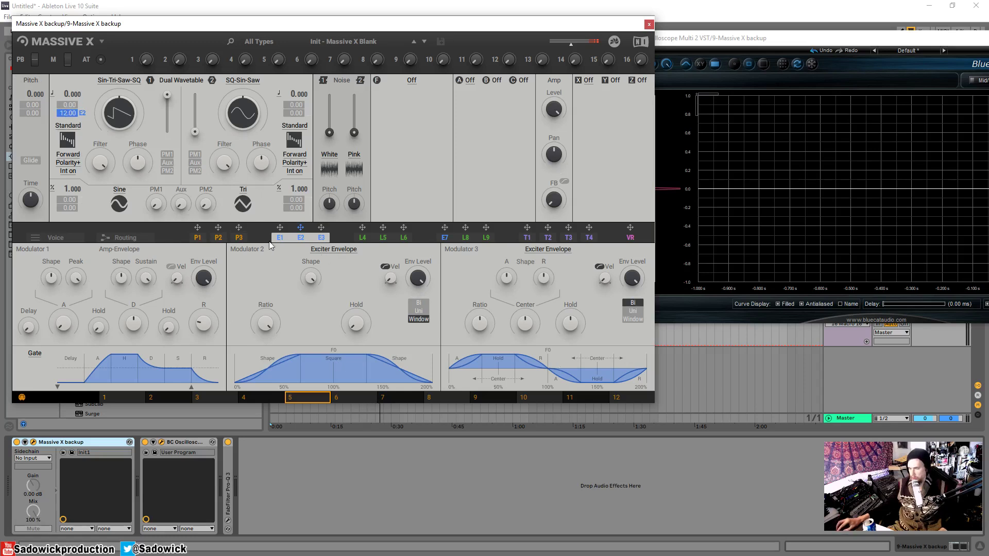
left_click(114, 236)
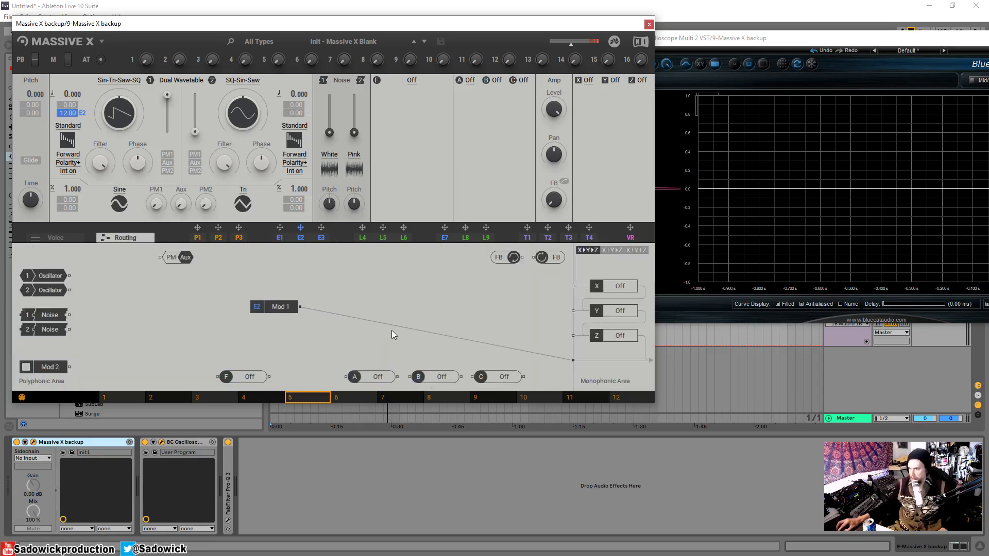
mouse_move(50, 275)
left_mouse_down()
mouse_move(406, 315)
mouse_move(576, 364)
left_mouse_up()
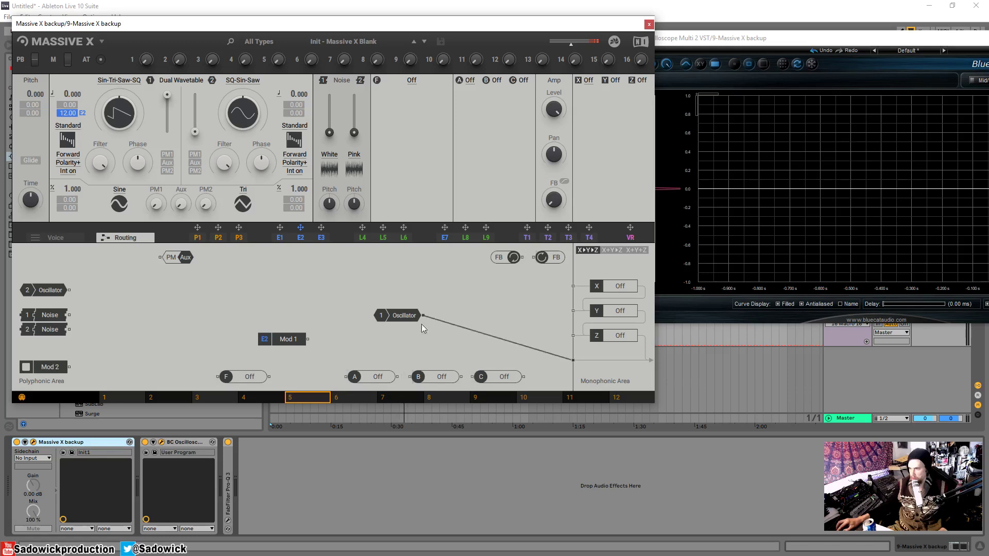
Lower the Ratio of Modulator 2's Exciter Envelope below maximum and view Oscillator 1's modulated waveform close up on the oscilloscope.
left_click(304, 237)
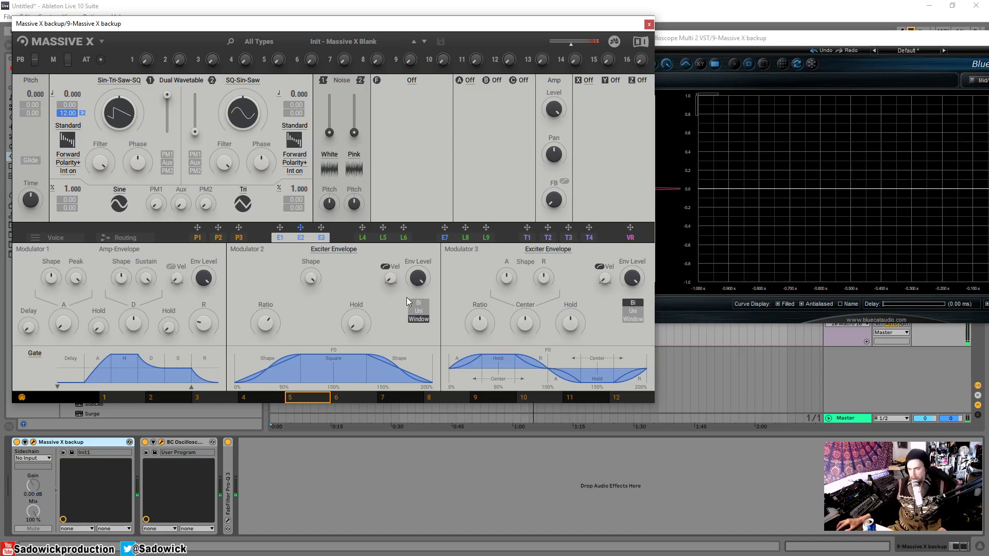
left_click(811, 65)
left_click_drag(926, 215, 931, 215)
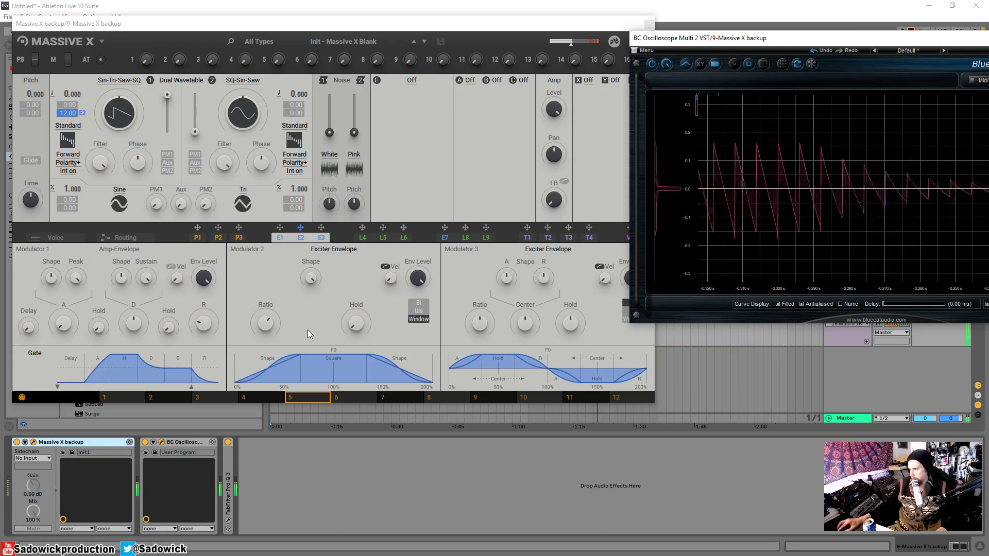
Freeze the oscilloscope on Oscillator 1's pitch-modulated sawtooth and examine the cycles at the start of the note close up.
left_click(307, 280)
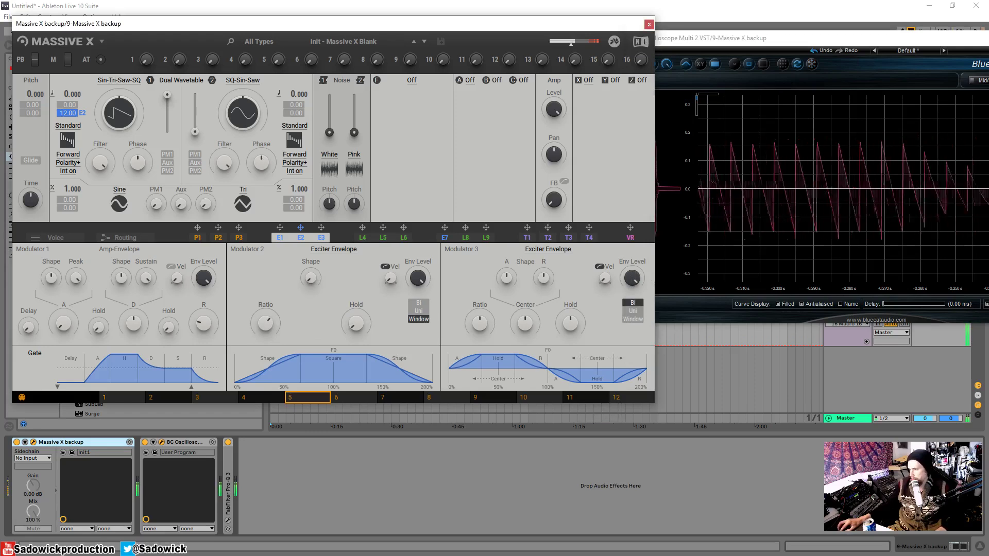
left_click(863, 55)
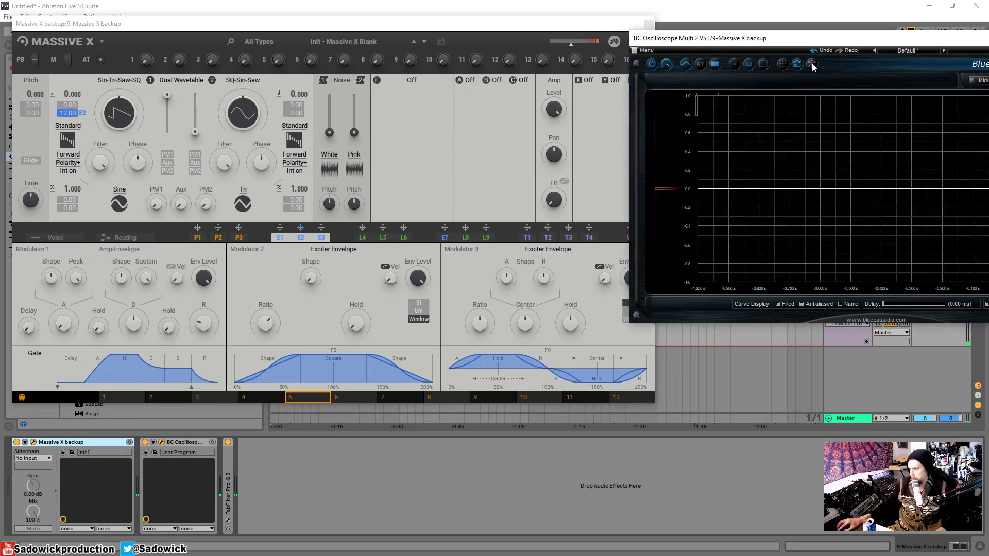
scroll(859, 165, "up", 3)
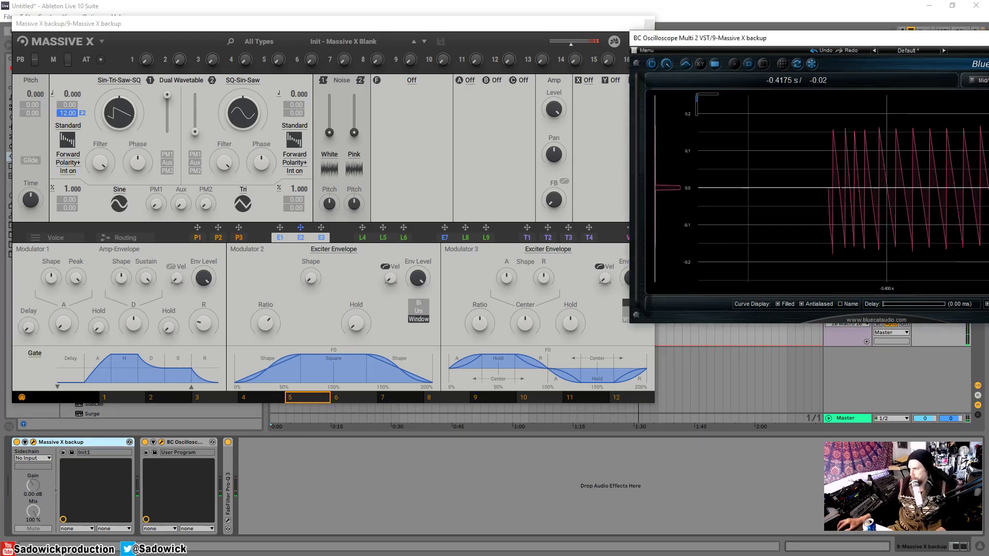
left_click_drag(806, 124, 846, 262)
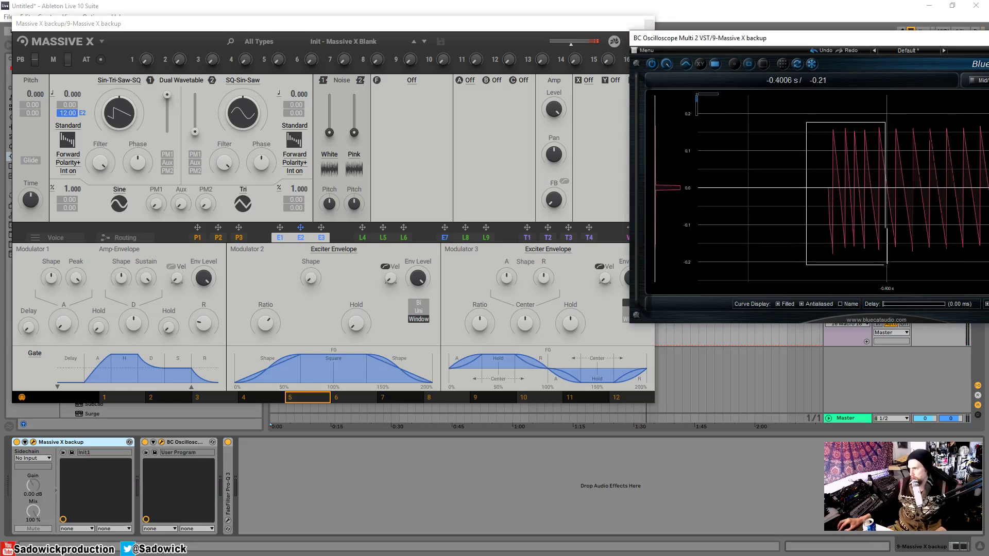
left_click_drag(969, 262, 970, 262)
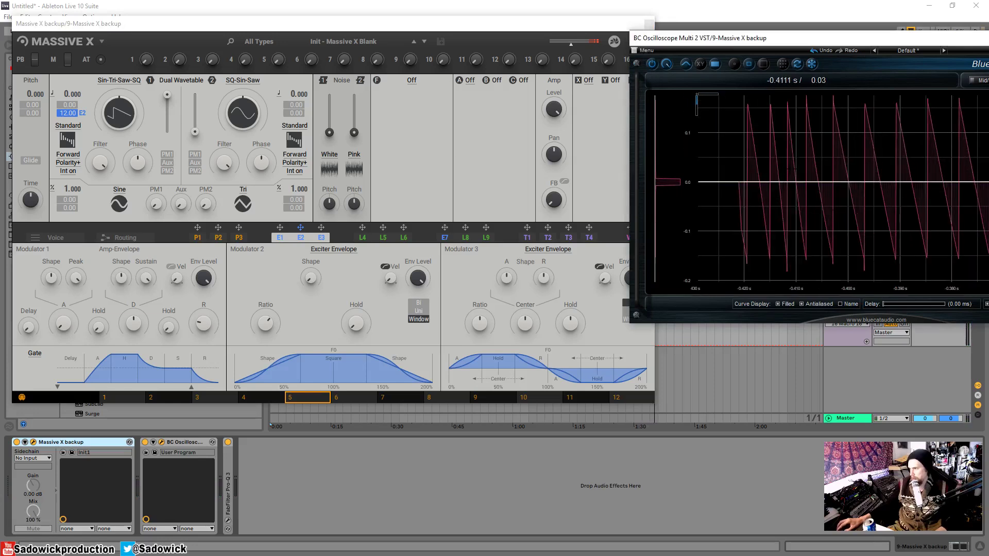
Move Oscillator 1's wavetable position to the sine wave and view it with Modulator 2's Ratio on the live, fully zoomed-out oscilloscope.
left_click(116, 110)
left_click(817, 72)
double_click(802, 146)
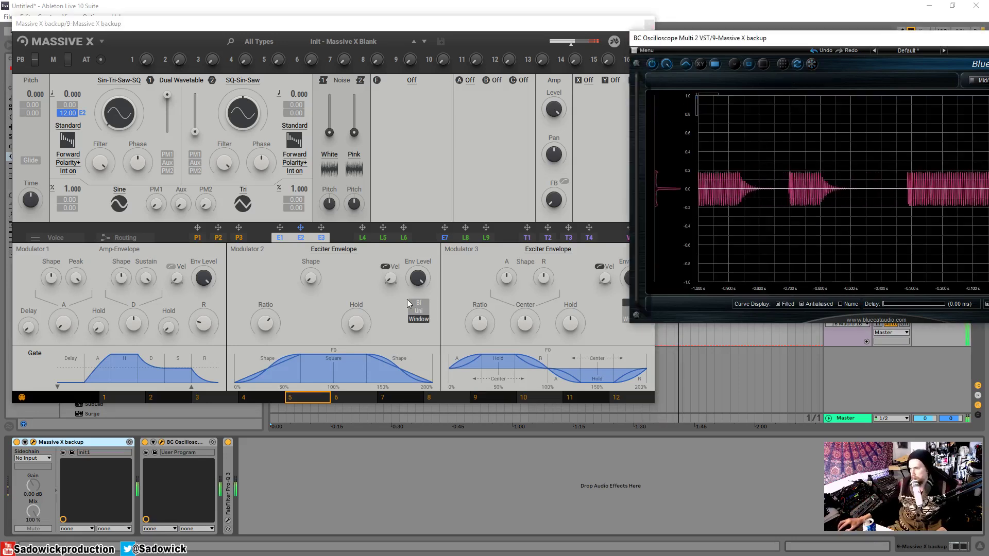
left_click(265, 325)
left_click_drag(263, 326, 268, 329)
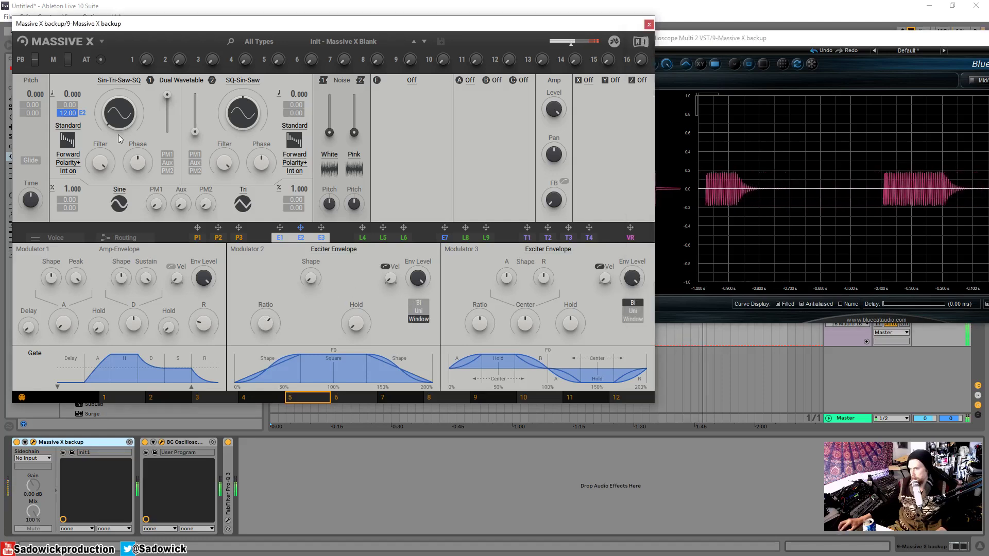
Set Modulator 2's amount on Oscillator 1's pitch to 24.00 and switch its Exciter Envelope to Bi mode.
left_click_drag(68, 112, 67, 95)
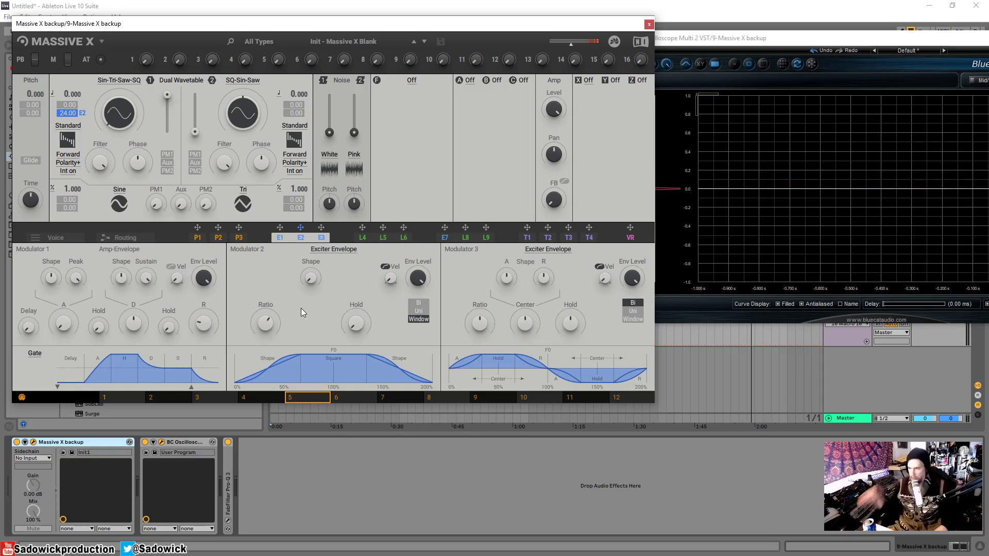
left_click(427, 303)
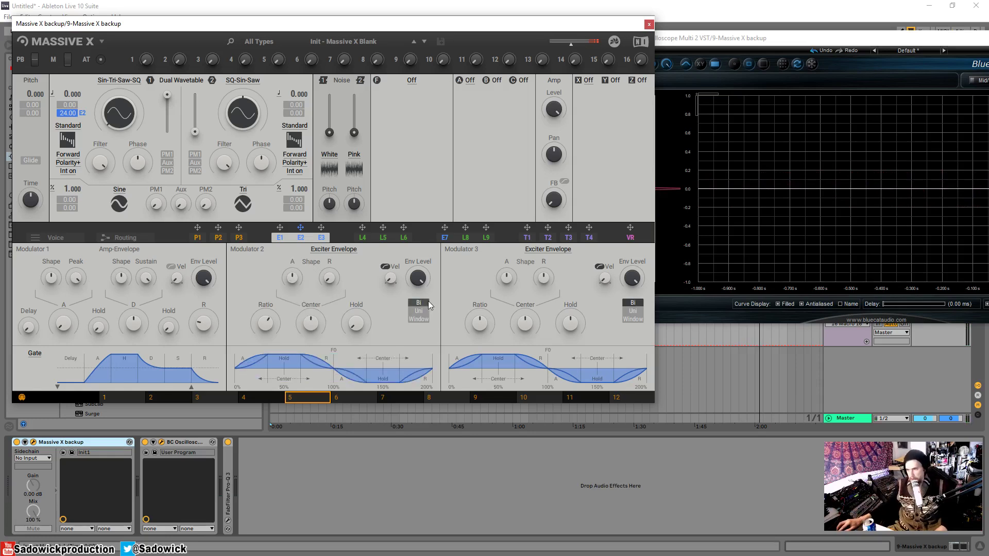